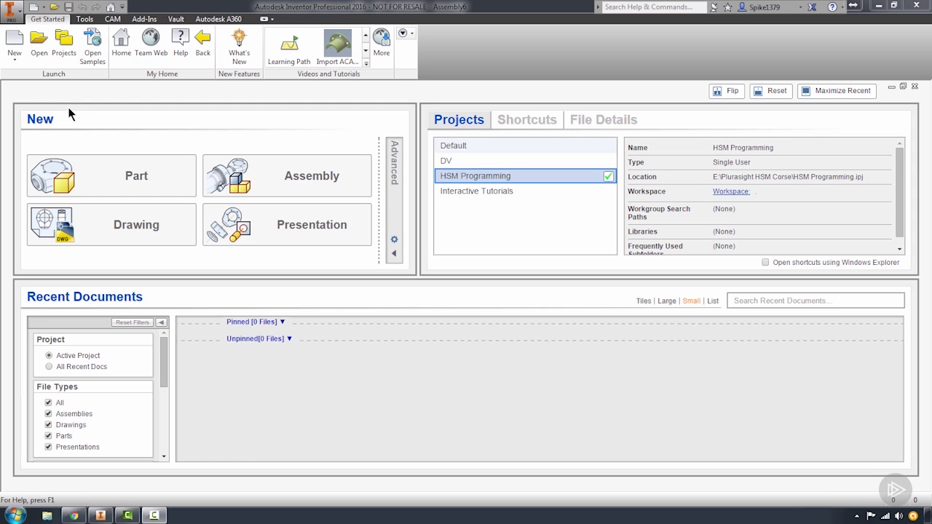
In the Open dialog for Hass VMC 4th, set Files of type to All Files (*.*).
click(36, 47)
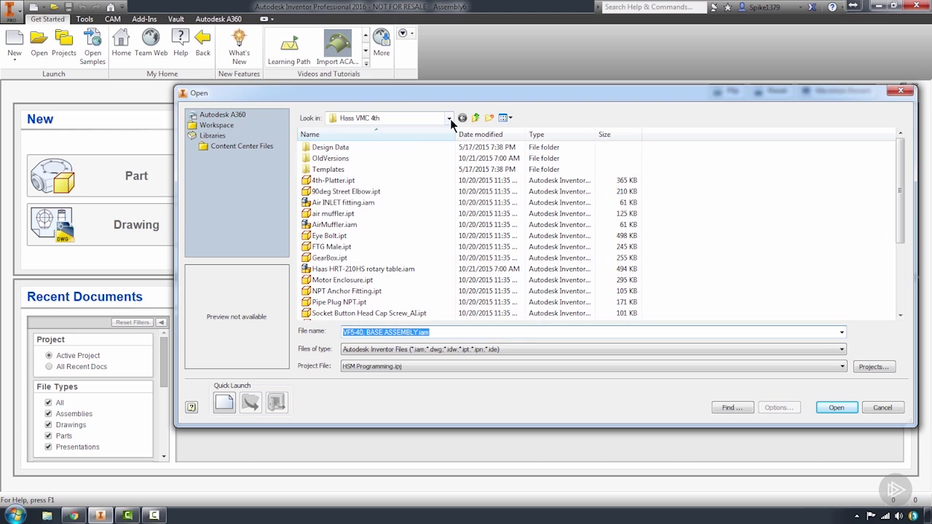
click(449, 118)
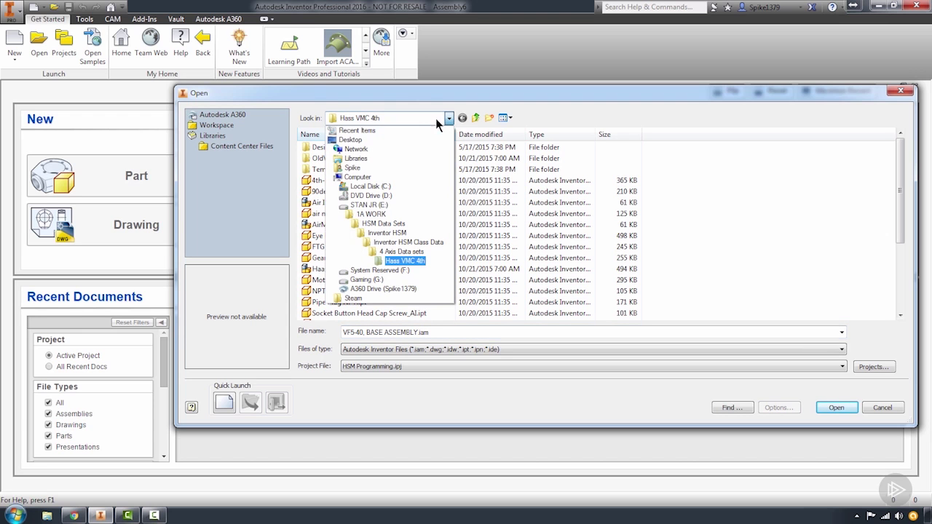
click(447, 118)
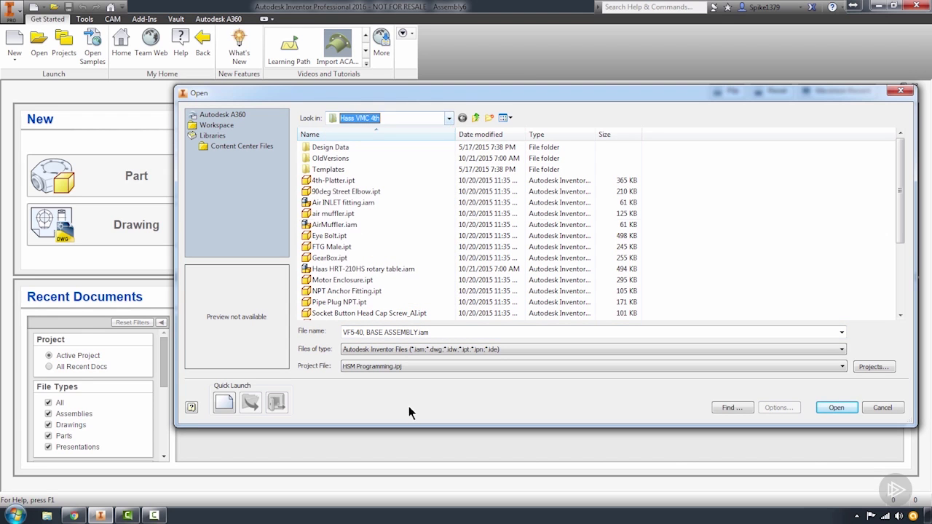
click(393, 366)
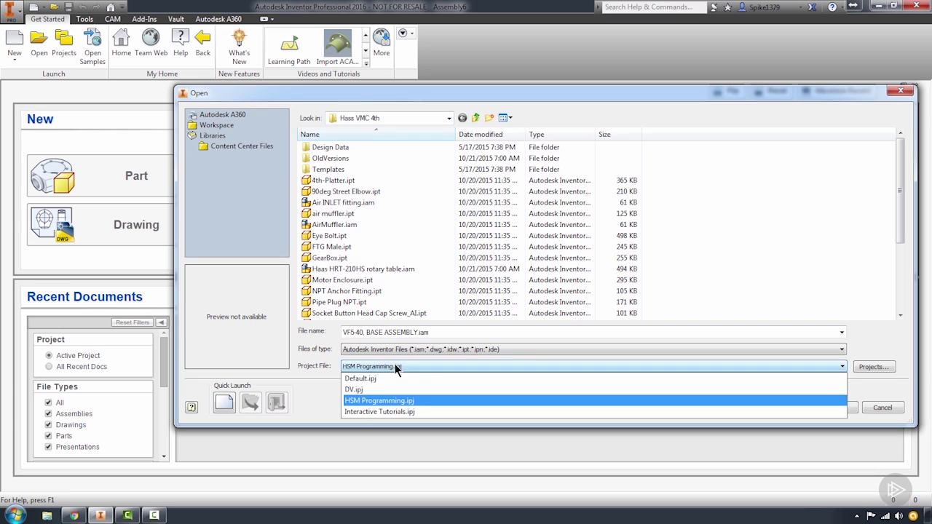
click(395, 367)
click(369, 349)
click(367, 340)
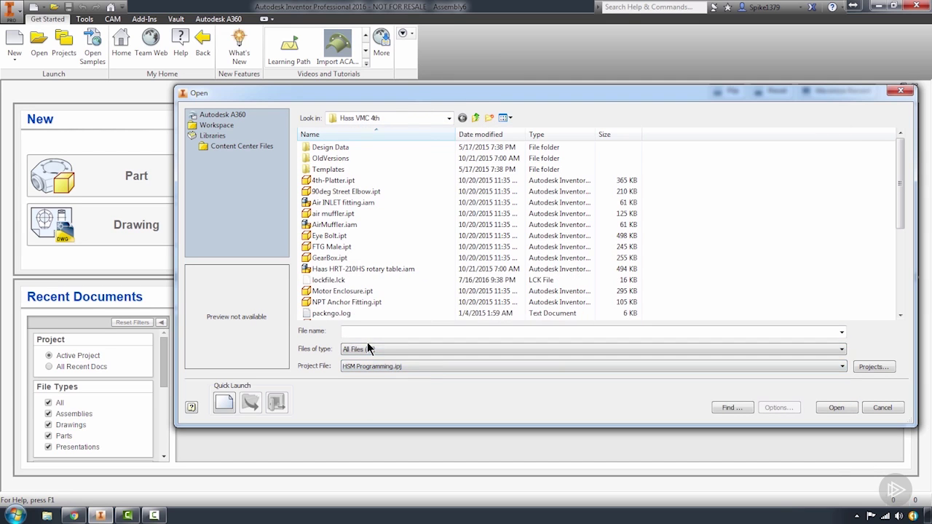
click(371, 348)
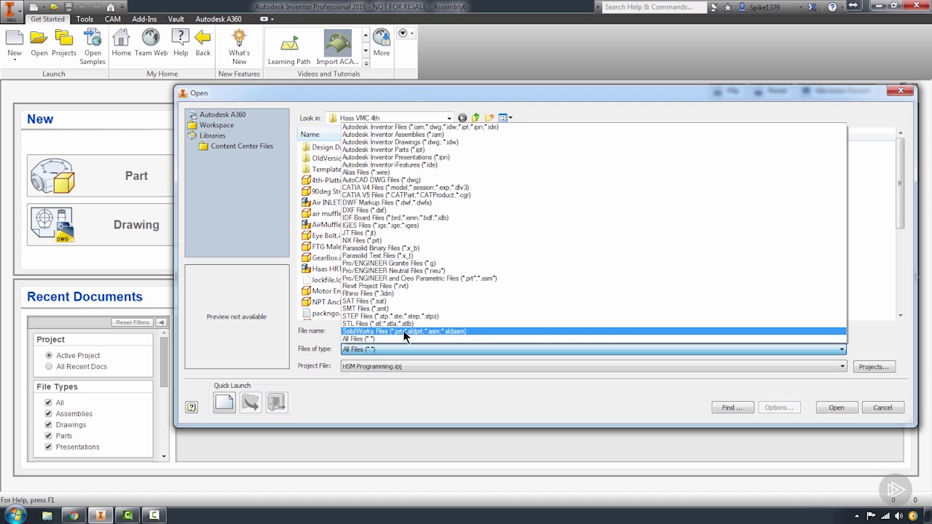
Go to 1A WORK > HSM Data Sets > AnyCAD Demo and select AnyCADSW233.SLDPRT.
click(377, 339)
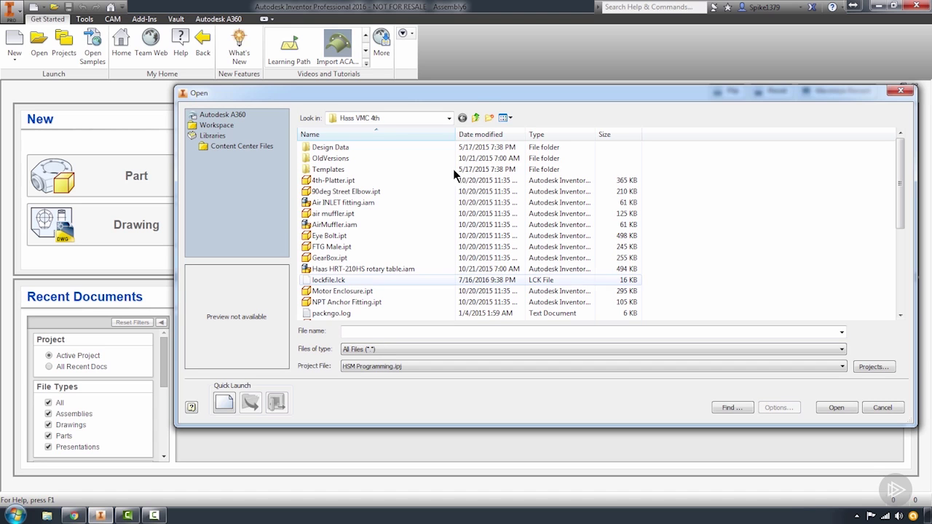
click(449, 118)
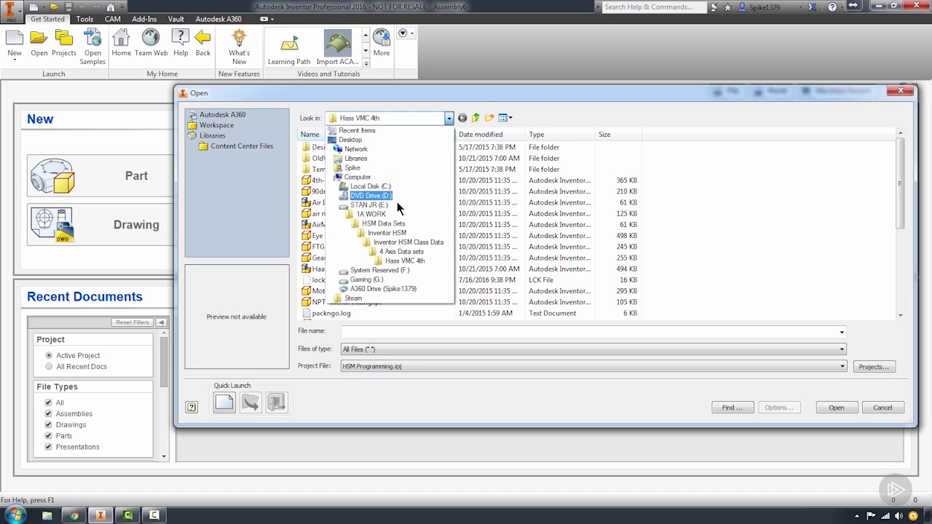
click(397, 227)
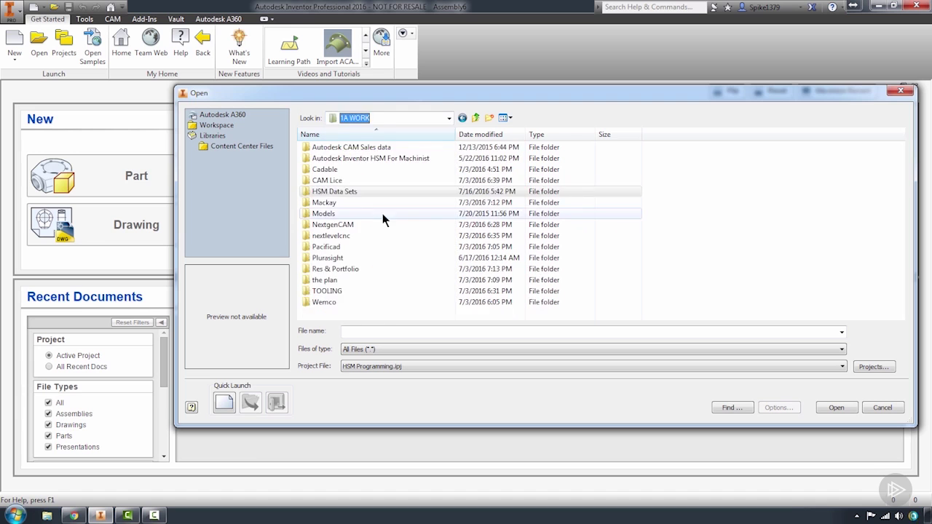
double_click(331, 150)
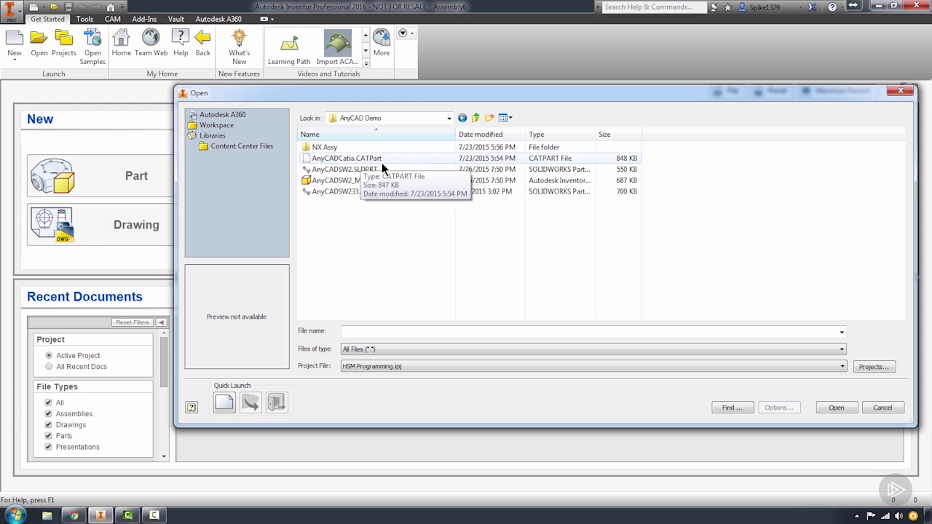
click(314, 192)
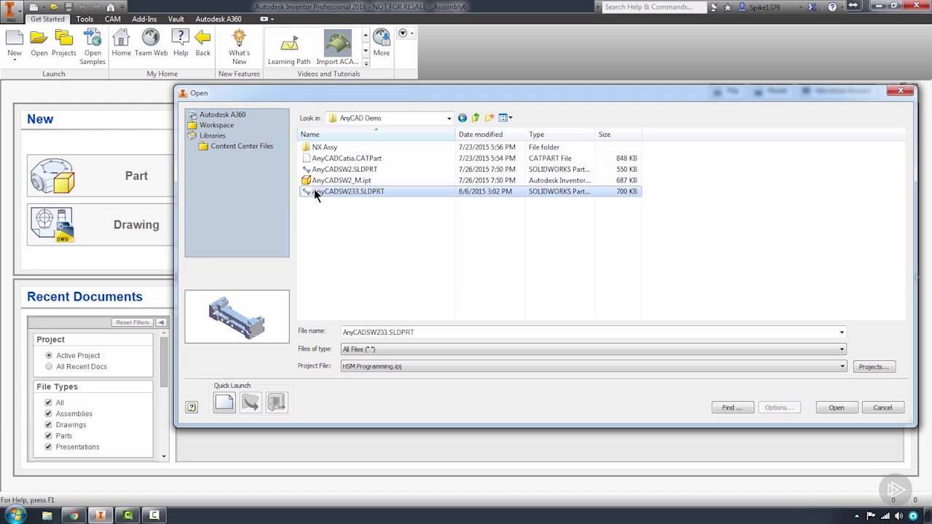
Open AnyCADSW233.SLDPRT and set its import type to Reference Model.
click(836, 408)
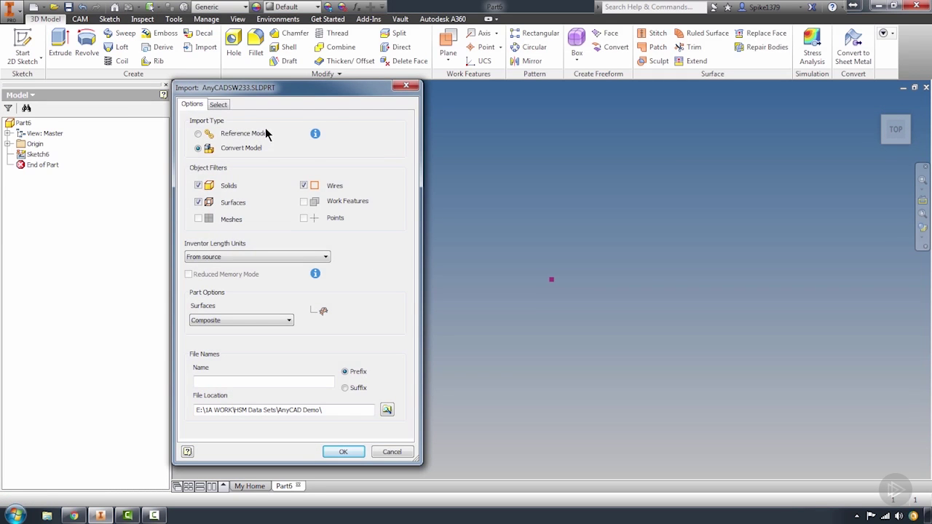
drag(280, 90, 329, 93)
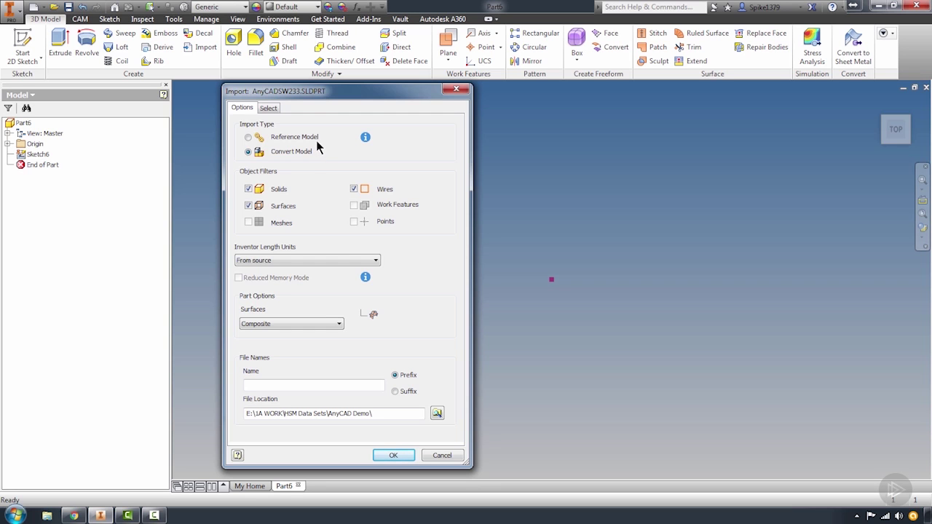
click(256, 139)
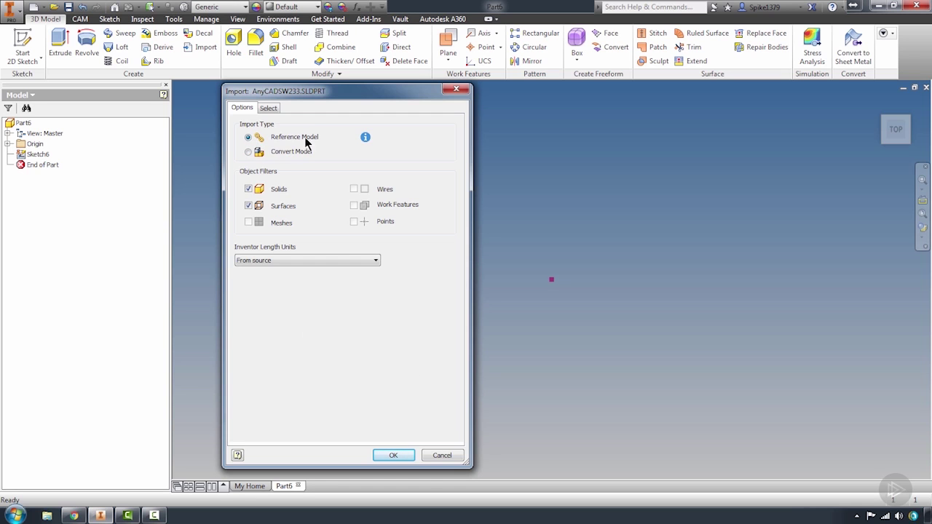
click(248, 152)
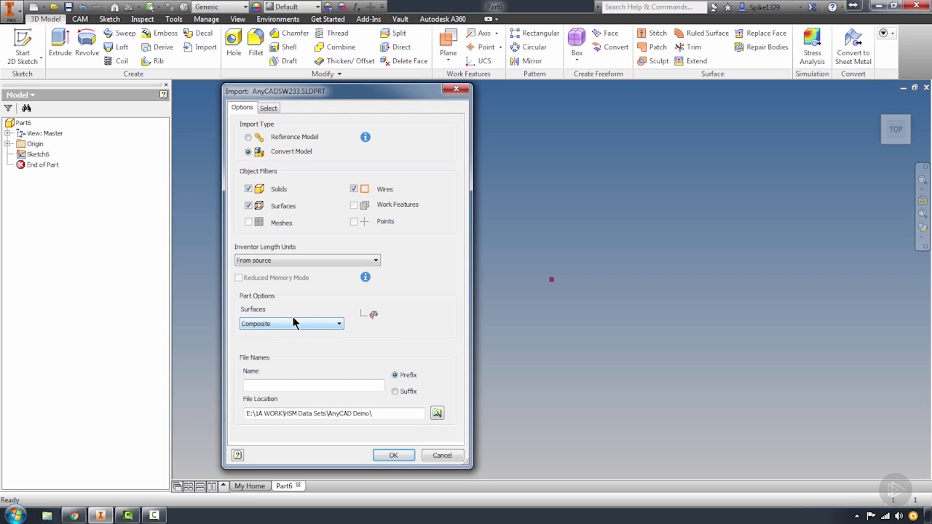
click(247, 138)
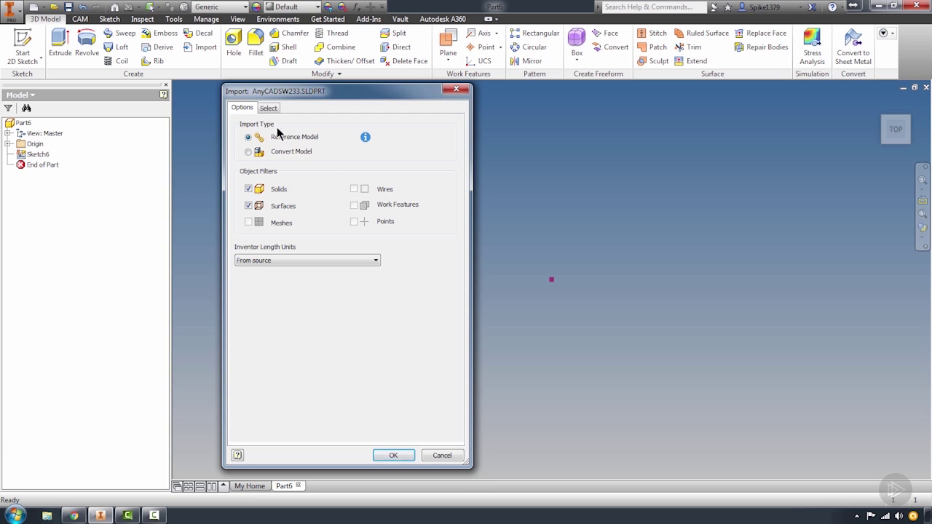
Load the SolidWorks model, keep Move Face6 included, and run the import.
click(268, 110)
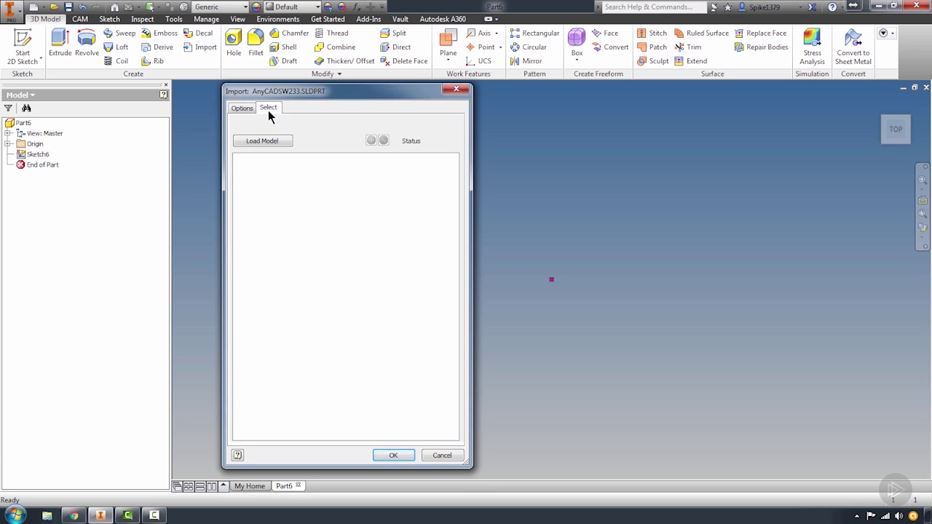
click(267, 141)
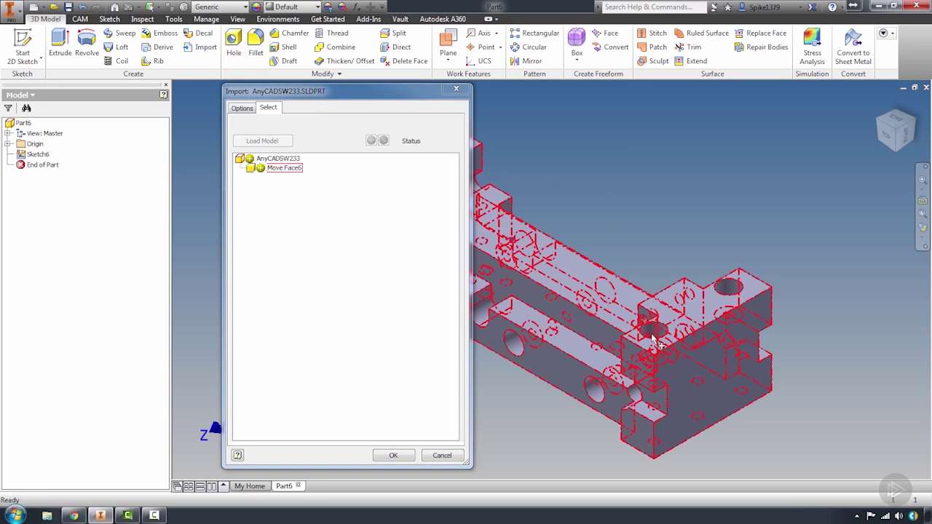
click(261, 170)
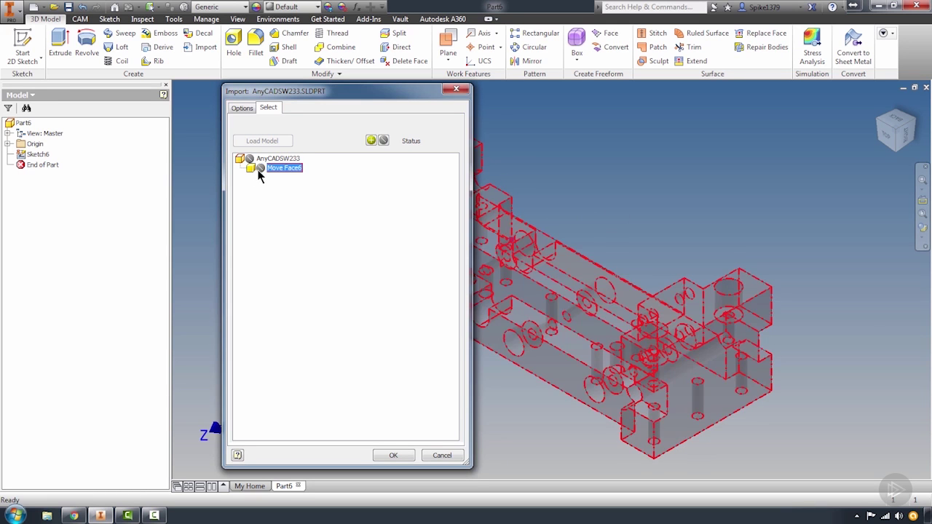
click(261, 168)
click(275, 197)
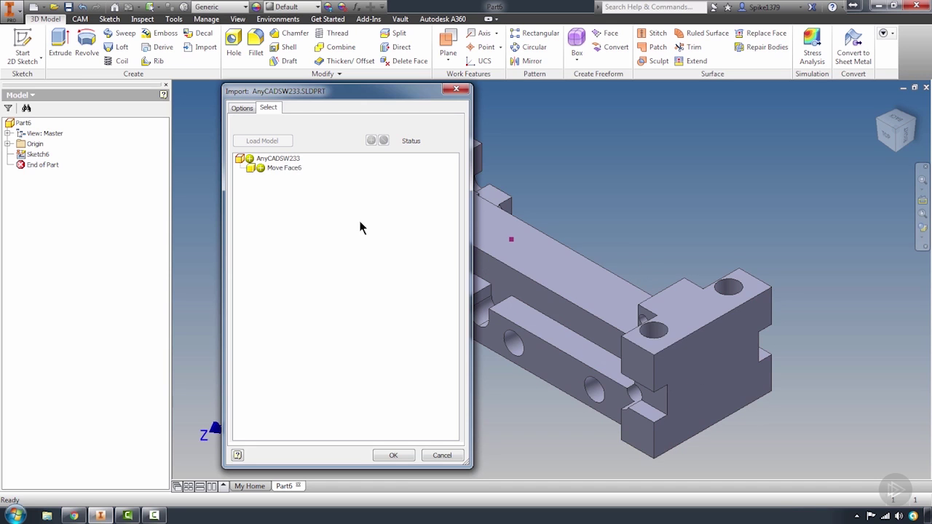
click(259, 170)
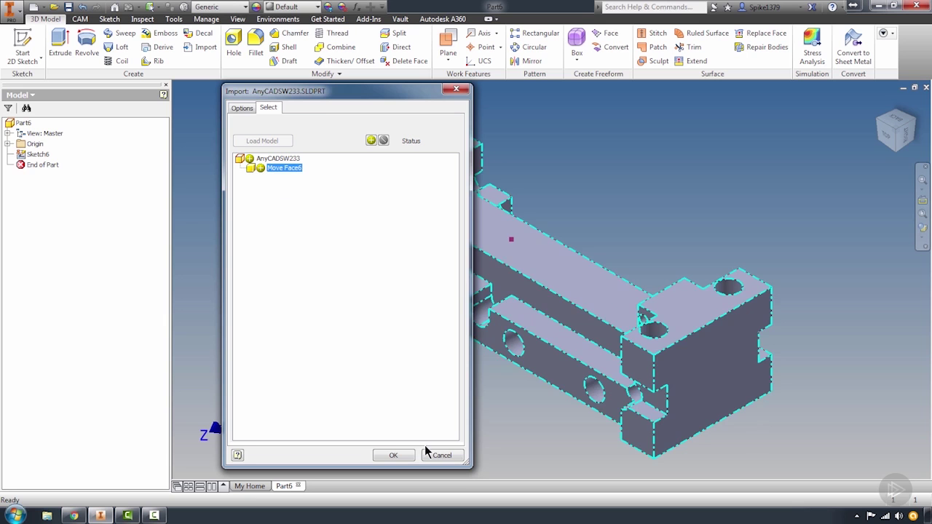
click(241, 107)
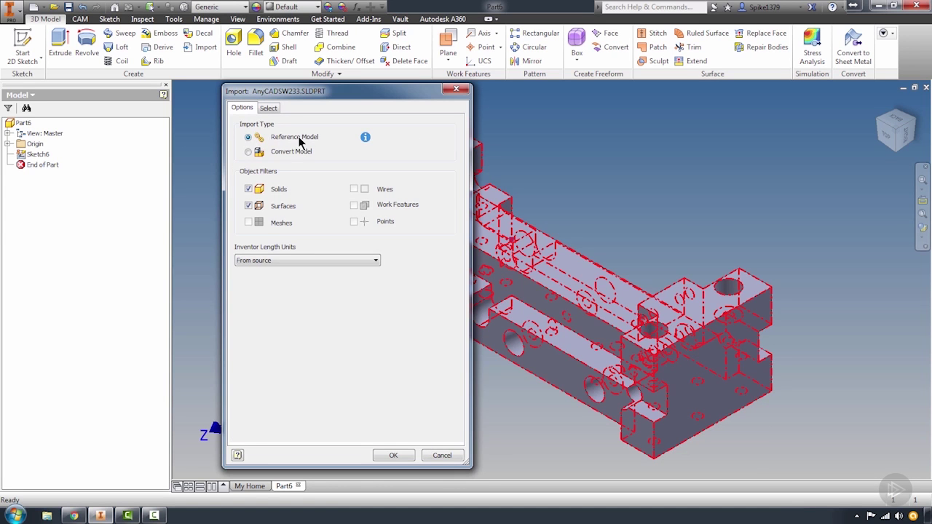
click(396, 454)
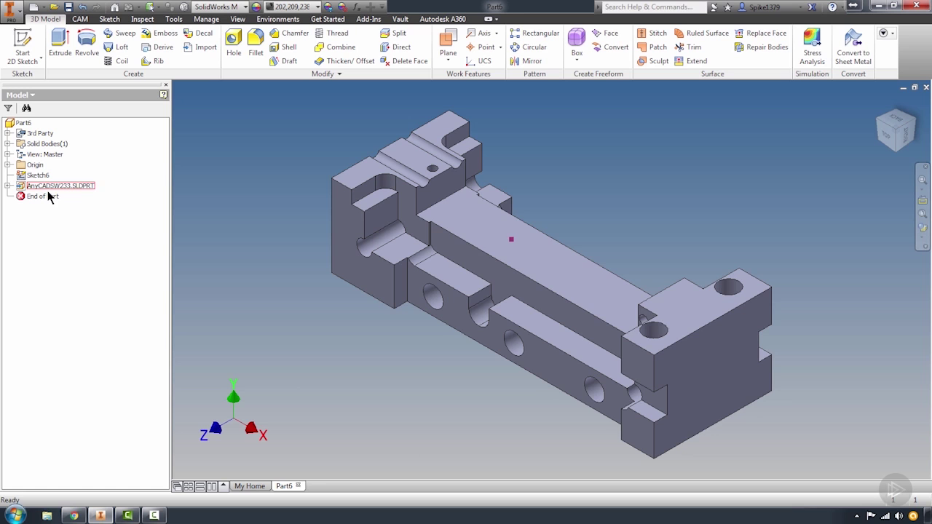
Expand AnyCADSW233.SLDPRT to reveal Move Face6, select End of Part, and reset the view.
click(7, 186)
click(33, 207)
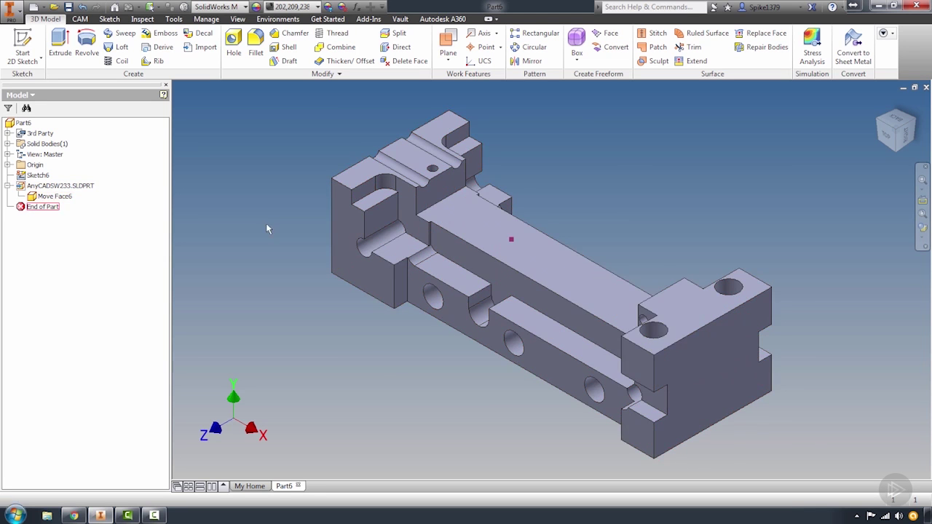
key(F6)
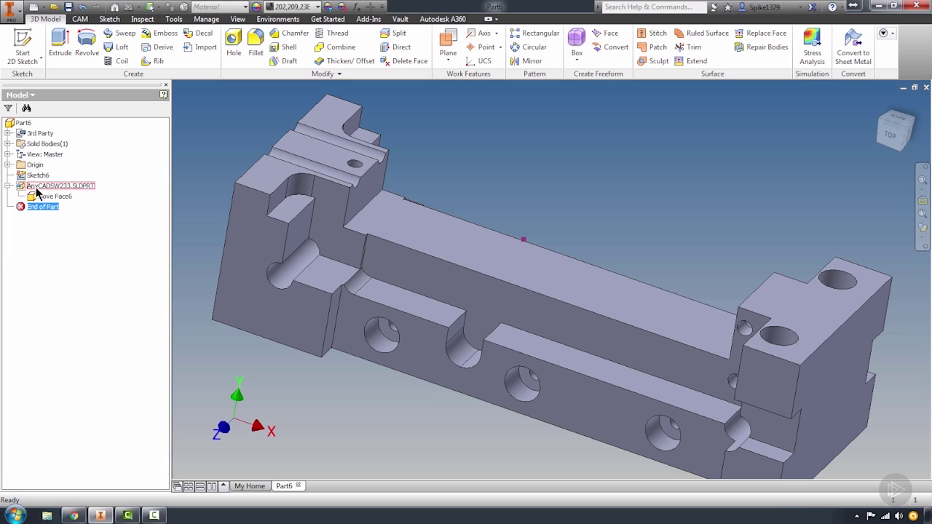
From Explorer's E:\1A WORK\HSM Data Sets\AnyCAD Demo, open AnyCADSW233.SLDPRT in SOLIDWORKS 2015.
click(612, 179)
key(super+e)
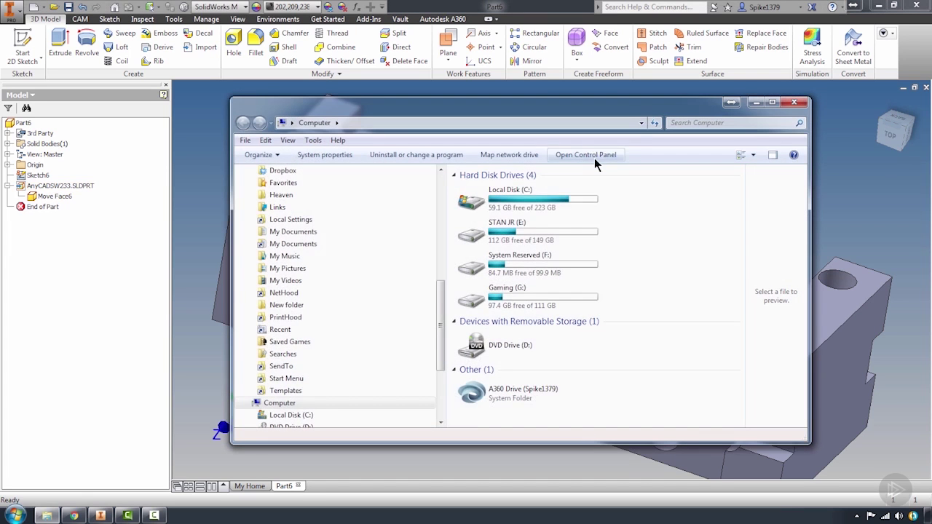
double_click(507, 230)
double_click(475, 189)
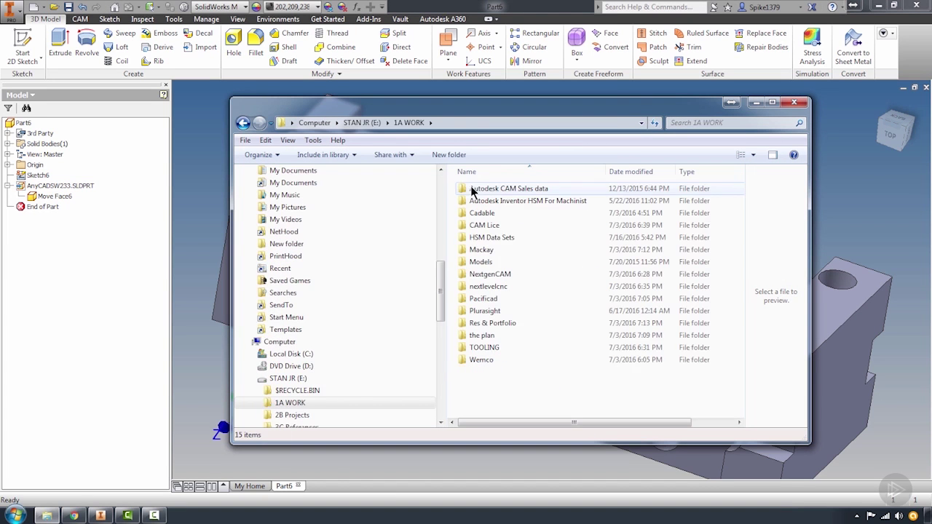
double_click(478, 238)
double_click(484, 190)
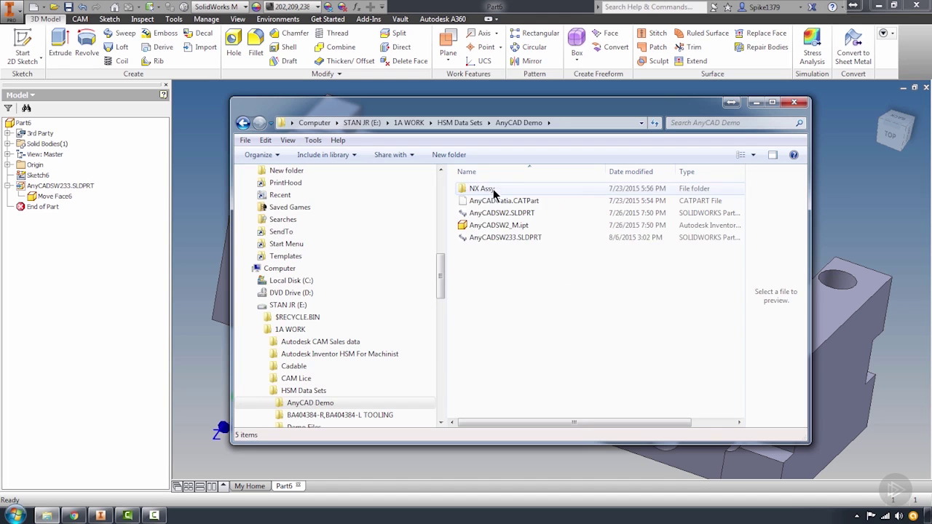
click(496, 239)
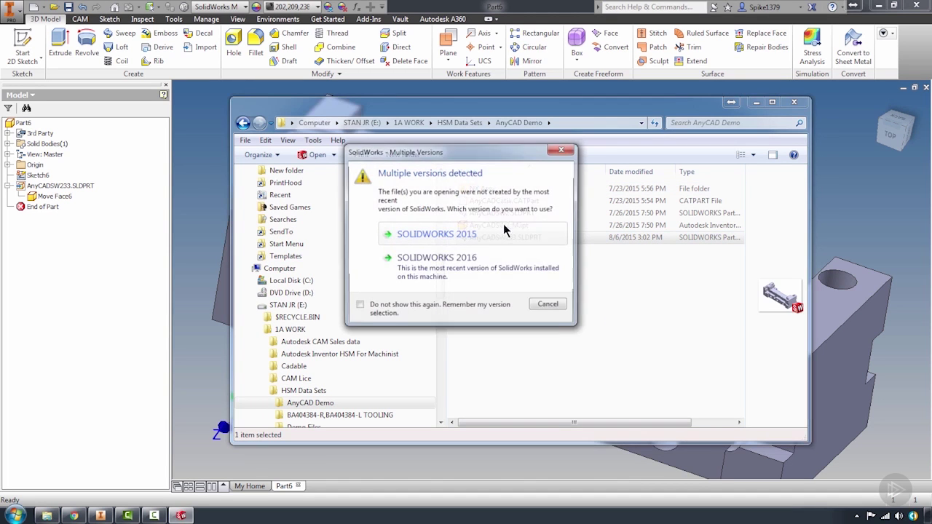
click(430, 234)
click(525, 268)
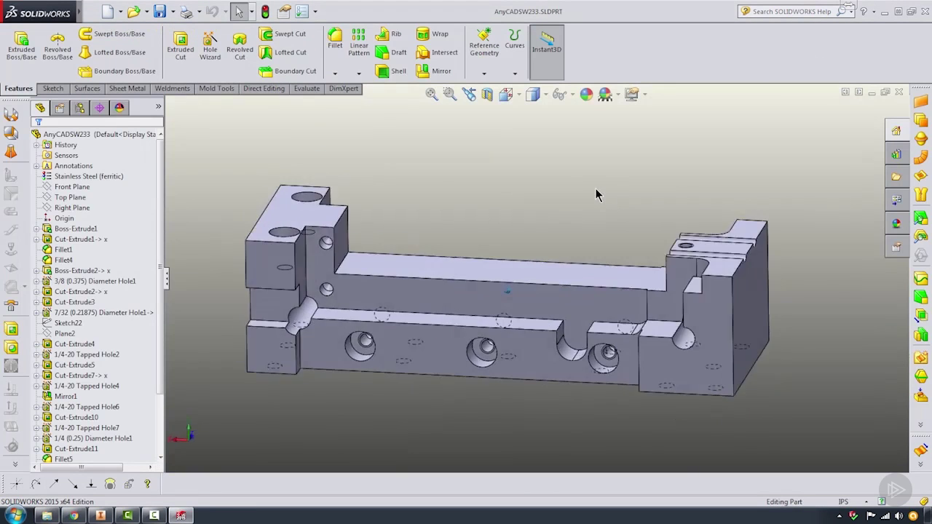
Suppress Mirror1 and its dependent features, continuing past the Sketch49 warning.
middle_drag(596, 189, 568, 187)
middle_drag(429, 345, 384, 324)
click(67, 396)
right_click(54, 399)
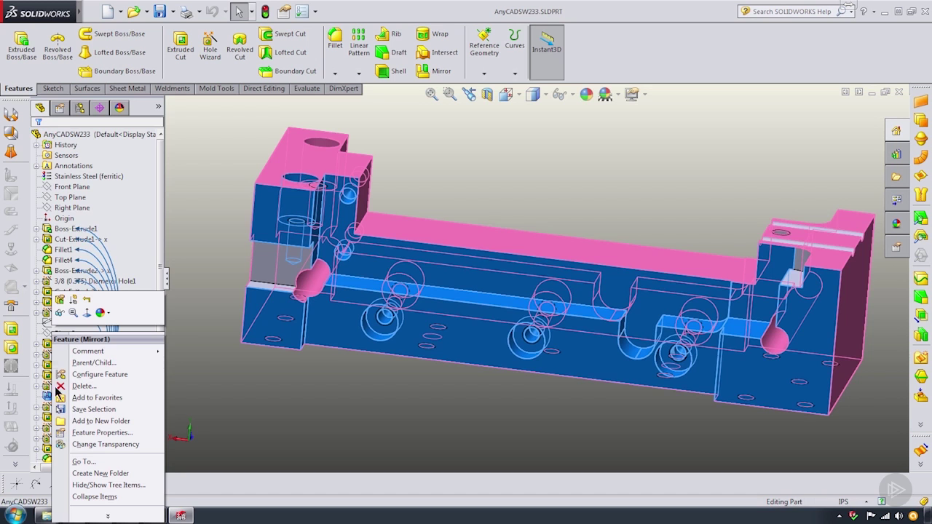
click(73, 300)
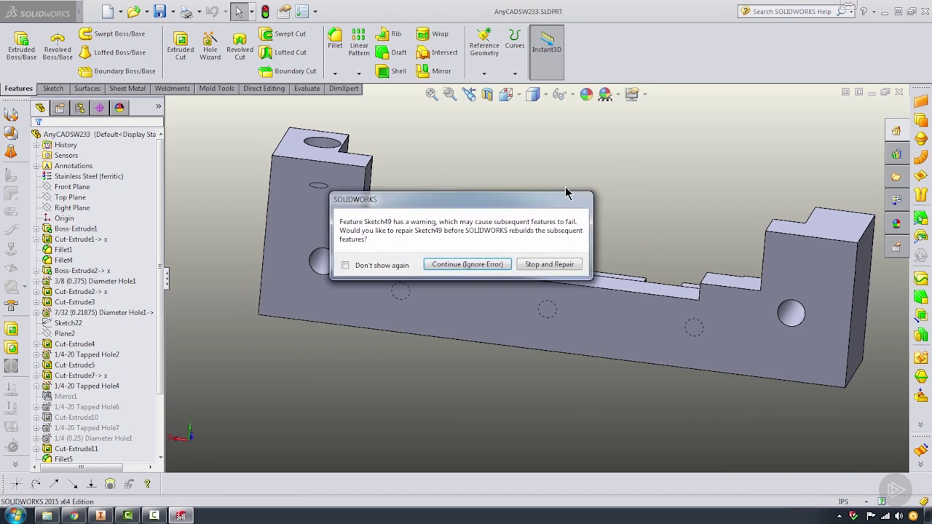
click(474, 264)
click(440, 152)
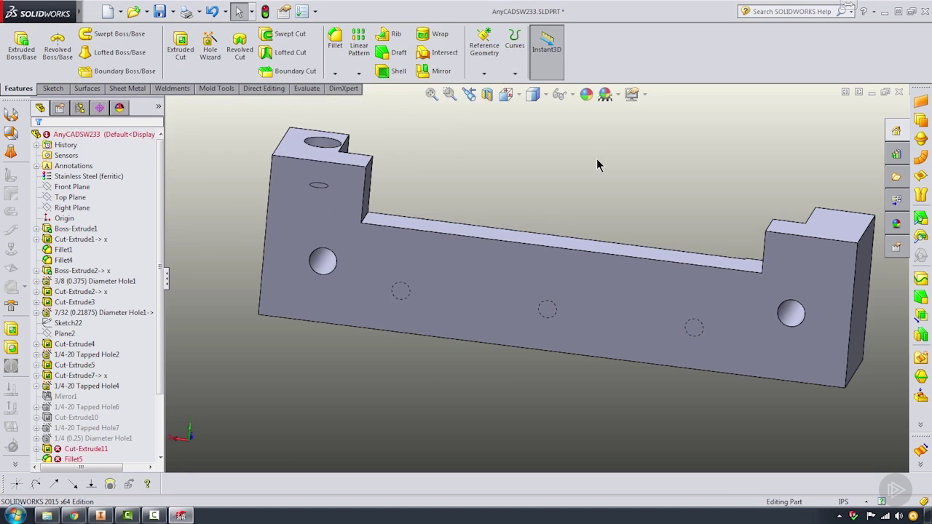
middle_drag(531, 181, 510, 208)
Save AnyCADSW233.SLDPRT using Rebuild and save.
click(93, 11)
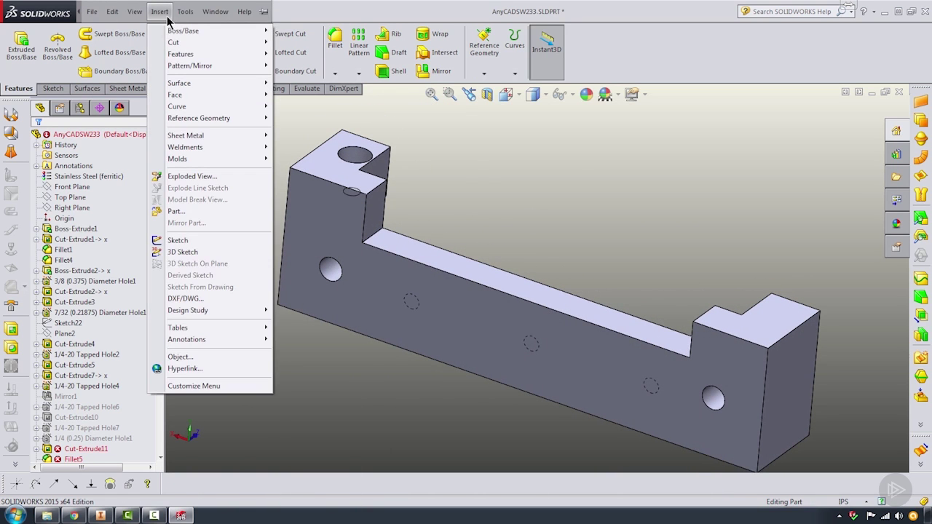
click(159, 12)
click(159, 11)
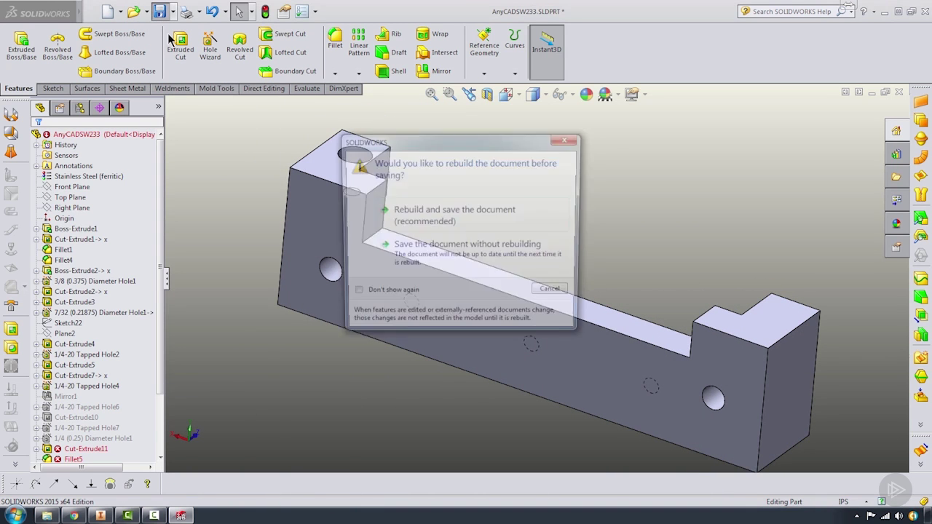
click(420, 213)
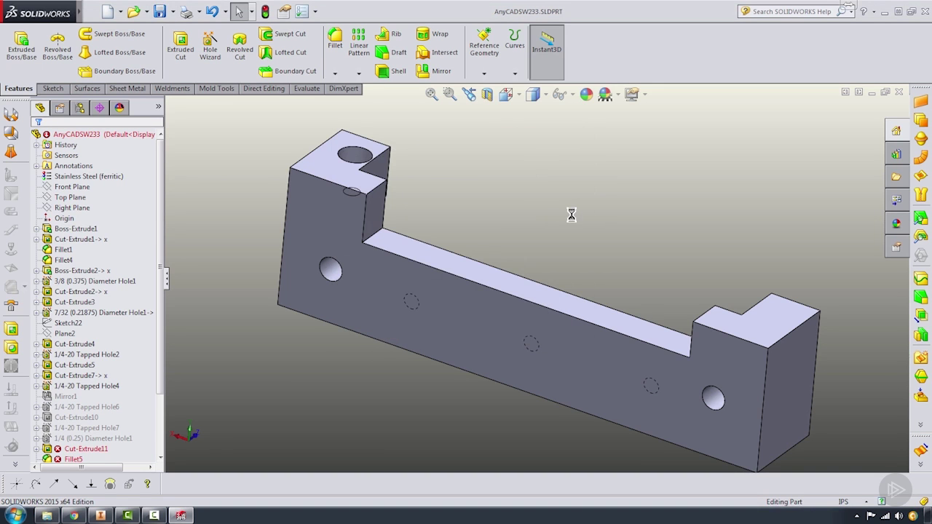
Back in Inventor, run Local Update so Part6 shows the simplified SOLIDWORKS block, then return to Home view.
click(100, 516)
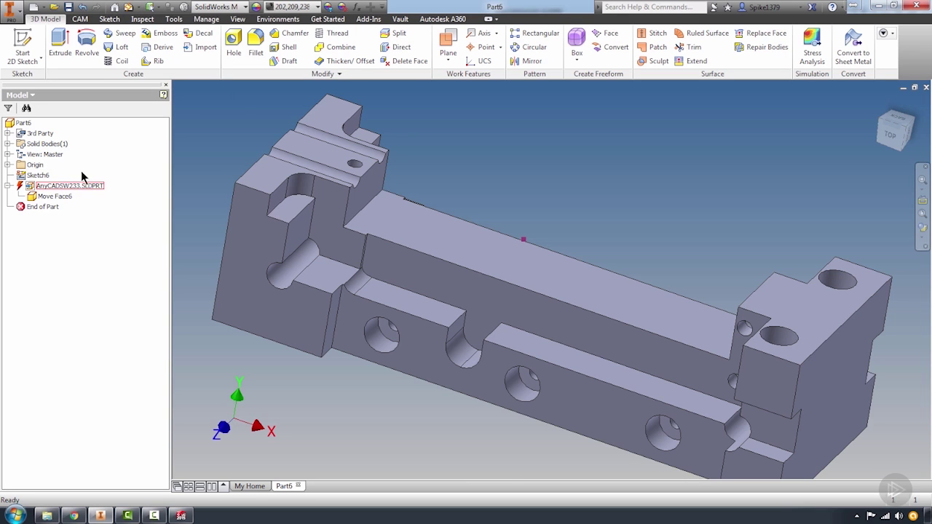
click(128, 8)
shift+middle_drag(404, 271, 655, 263)
shift+middle_drag(541, 308, 673, 316)
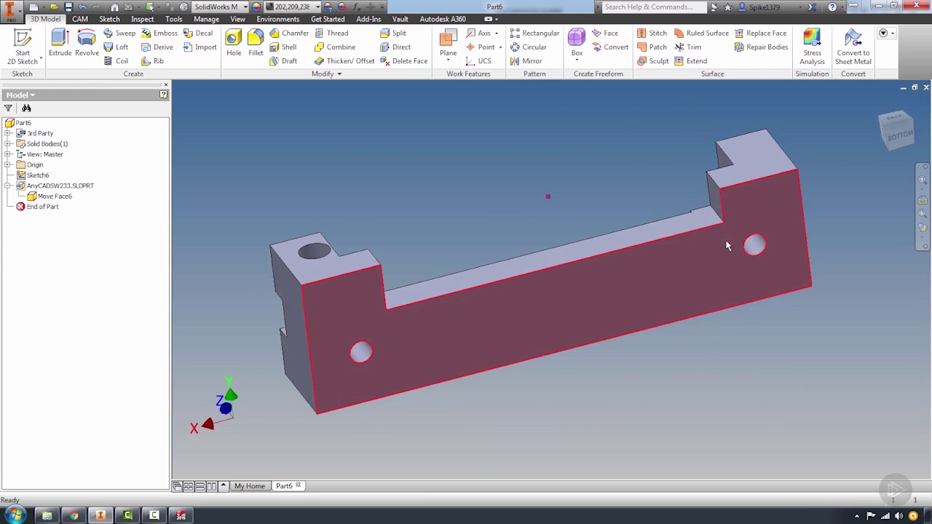
shift+middle_drag(726, 246, 759, 243)
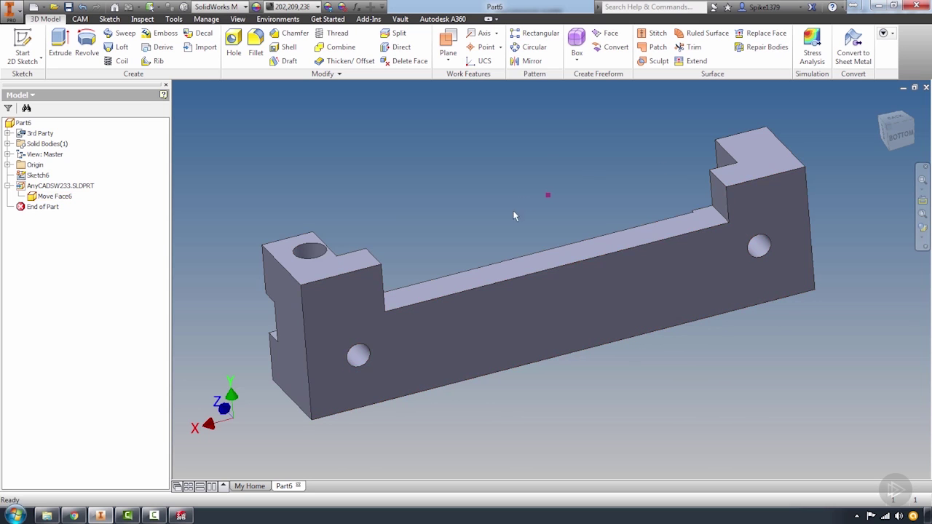
key(F6)
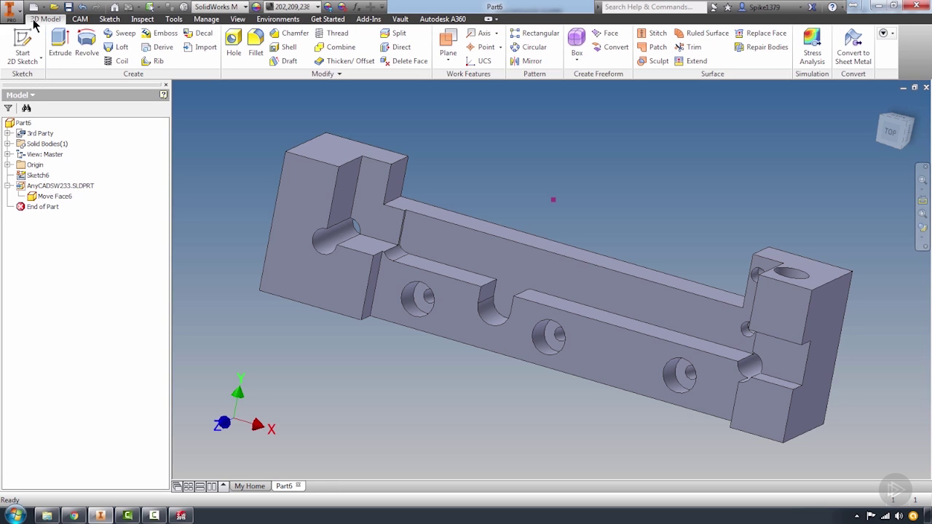
Open AnyCADCatia.CATPart and set its import type to Convert Model.
click(53, 7)
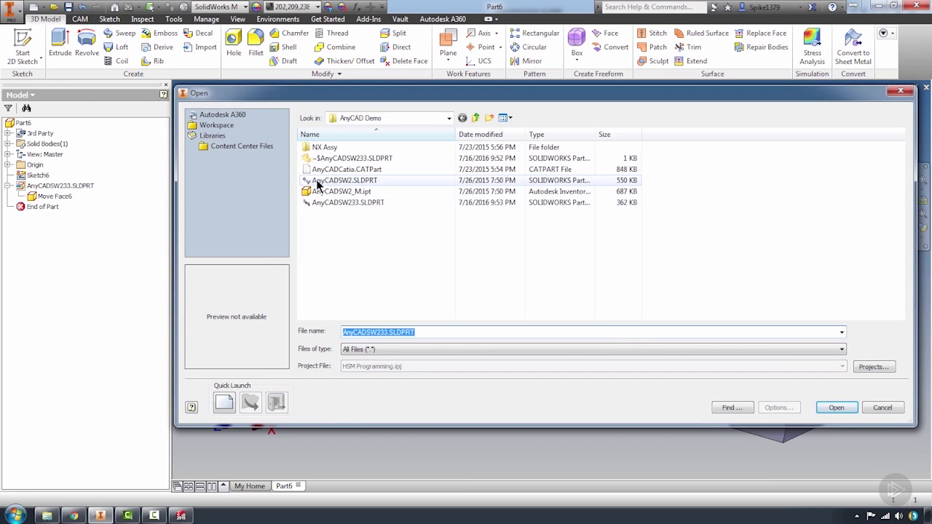
double_click(361, 168)
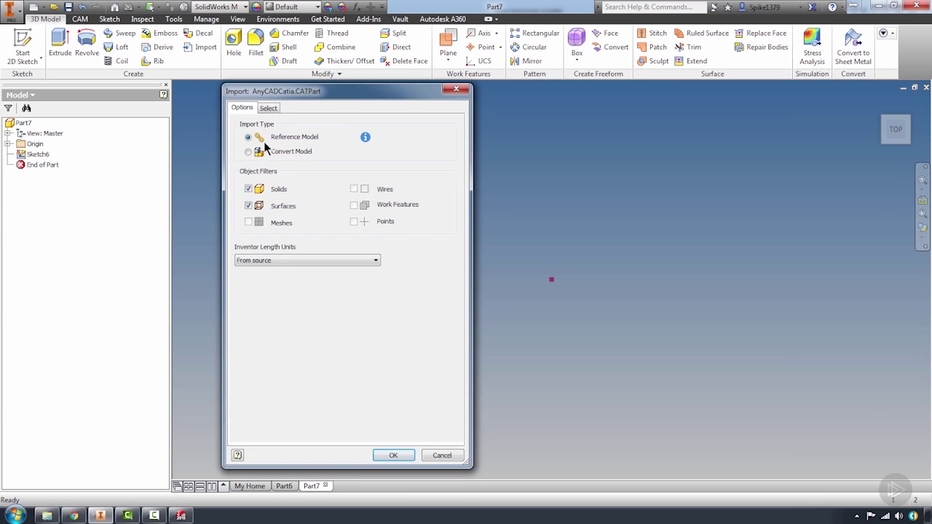
click(250, 153)
click(249, 138)
click(248, 152)
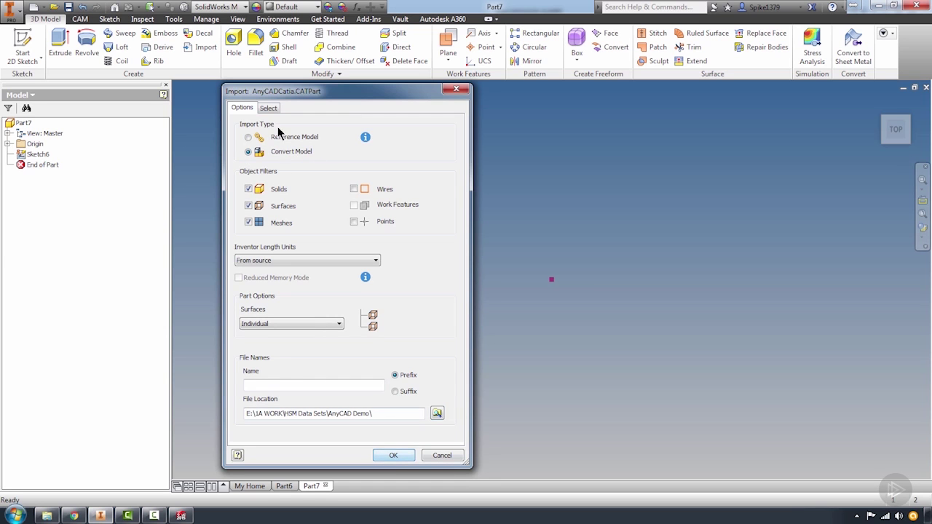
Load the CATIA model, keep PartBody included, and confirm the import.
click(273, 110)
click(264, 141)
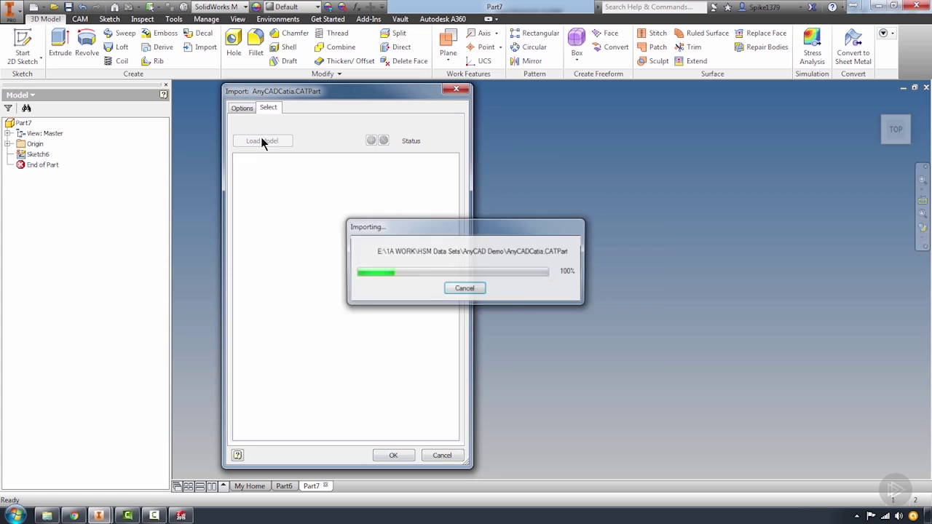
mouse_move(670, 270)
shift+middle_down()
mouse_move(584, 213)
mouse_move(736, 331)
mouse_move(705, 323)
mouse_move(668, 256)
shift+middle_up()
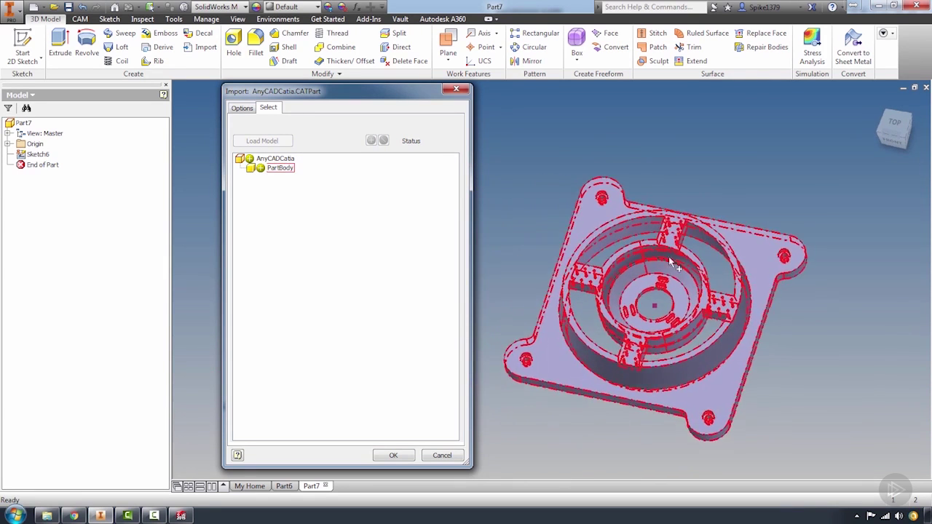
click(261, 167)
click(758, 386)
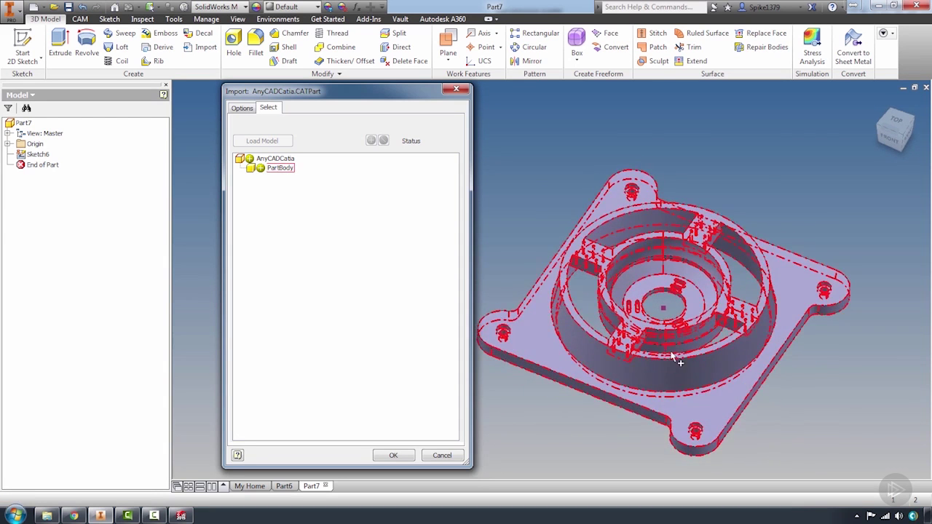
shift+middle_drag(894, 410, 616, 359)
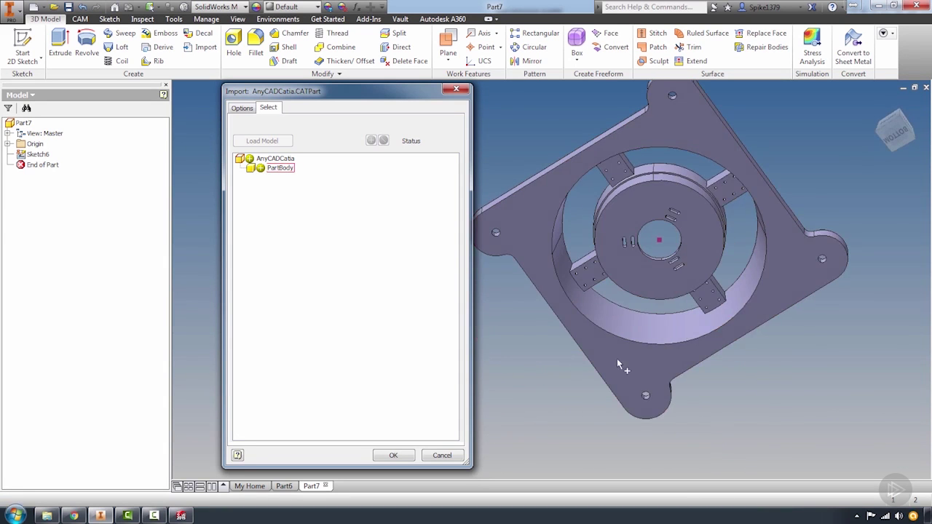
click(399, 455)
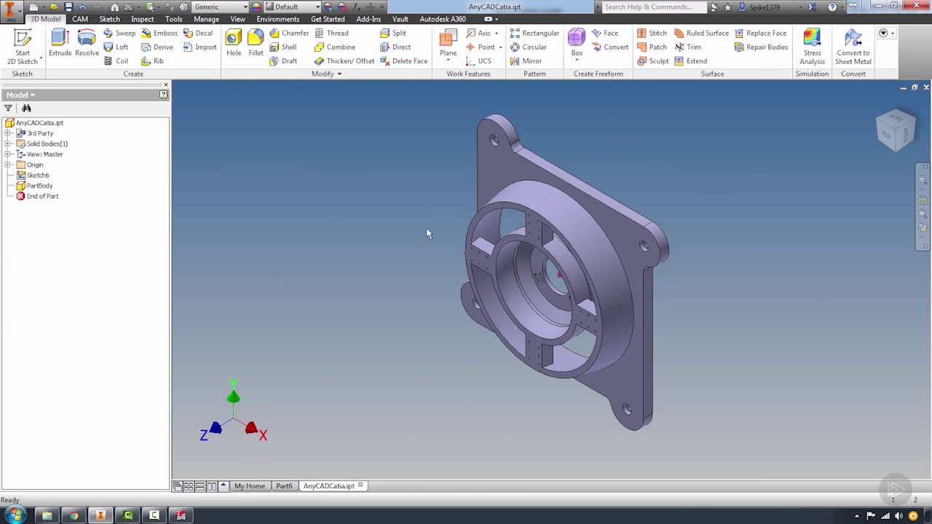
Inspect the converted AnyCADCatia part, zooming in on the flange's top edge, then return to Home view.
click(35, 188)
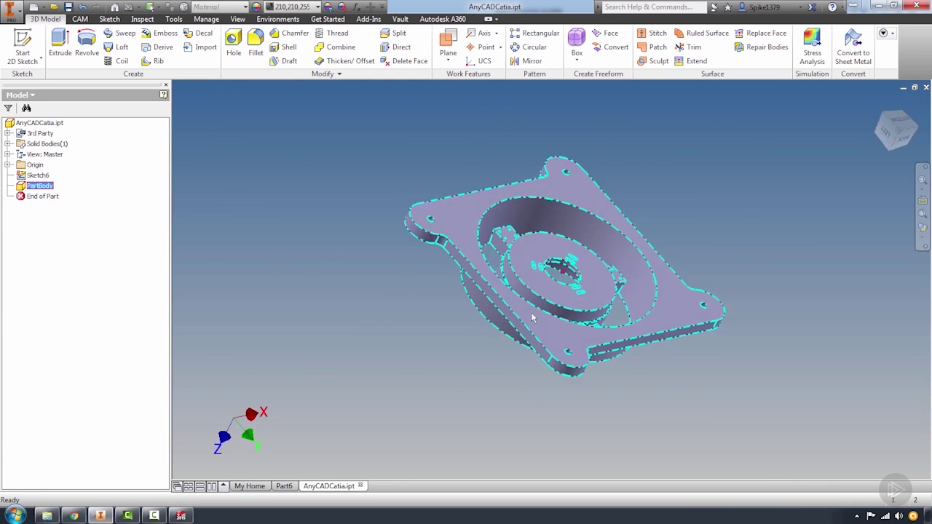
click(321, 284)
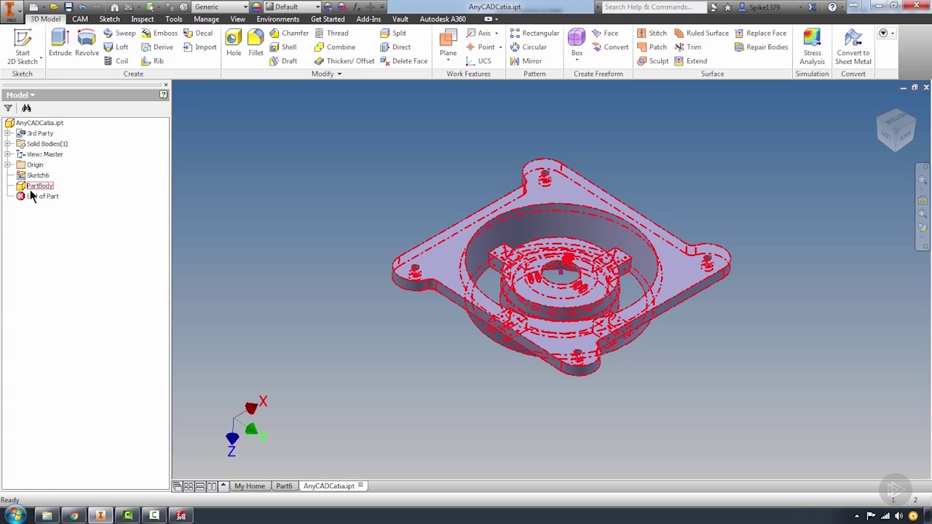
scroll(393, 145, down, 5)
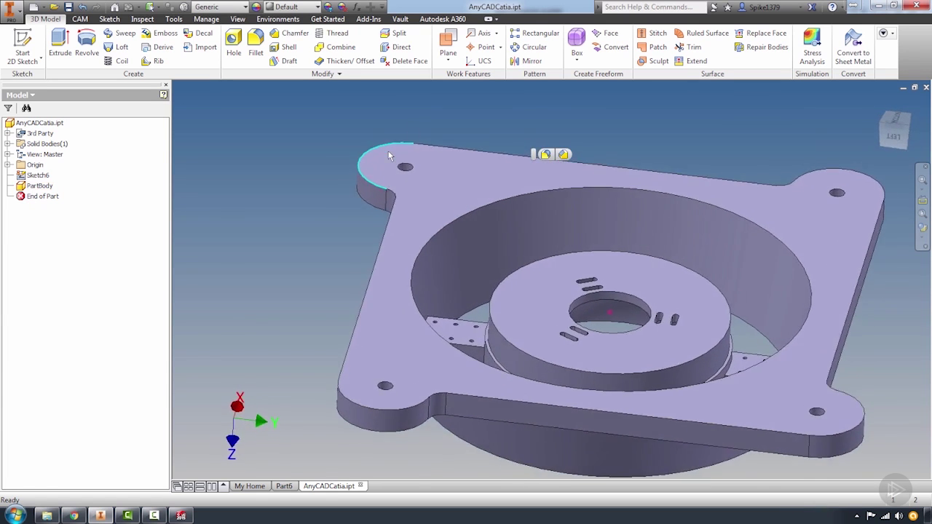
scroll(391, 151, down, 2)
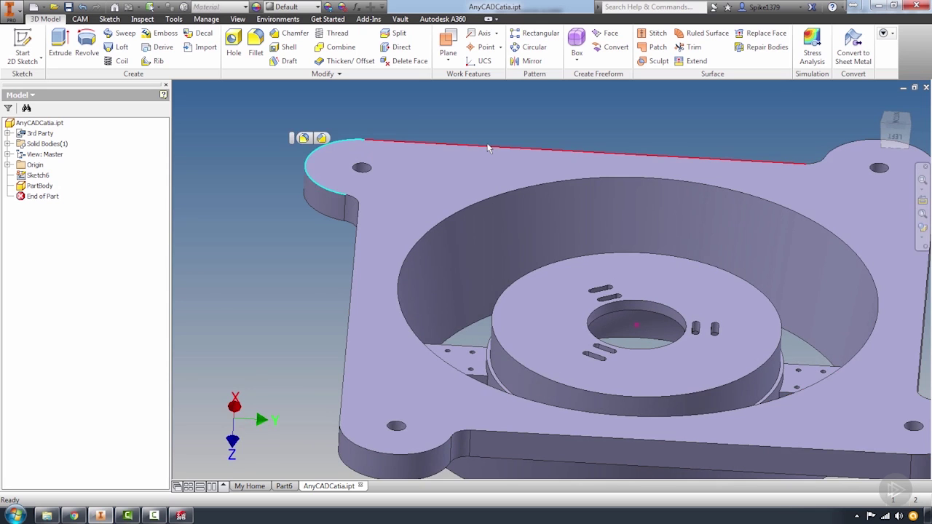
click(490, 148)
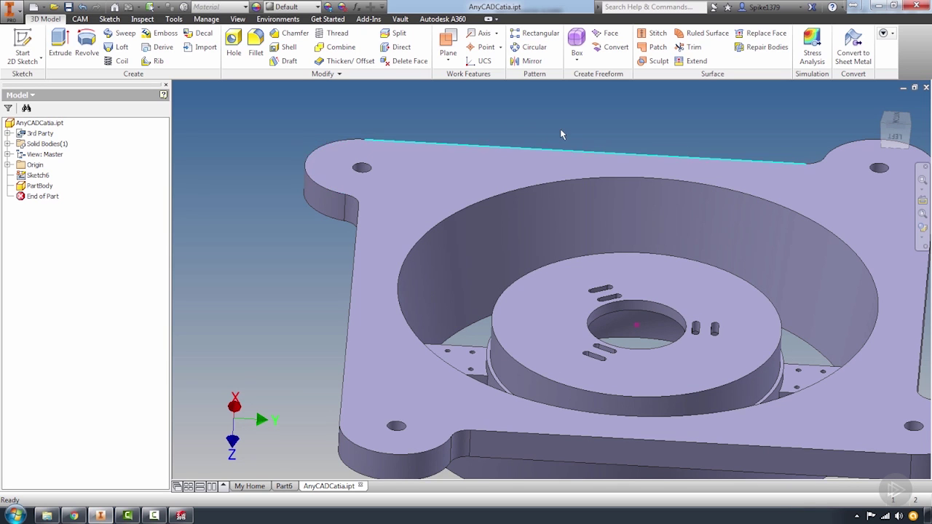
key(Page_Up)
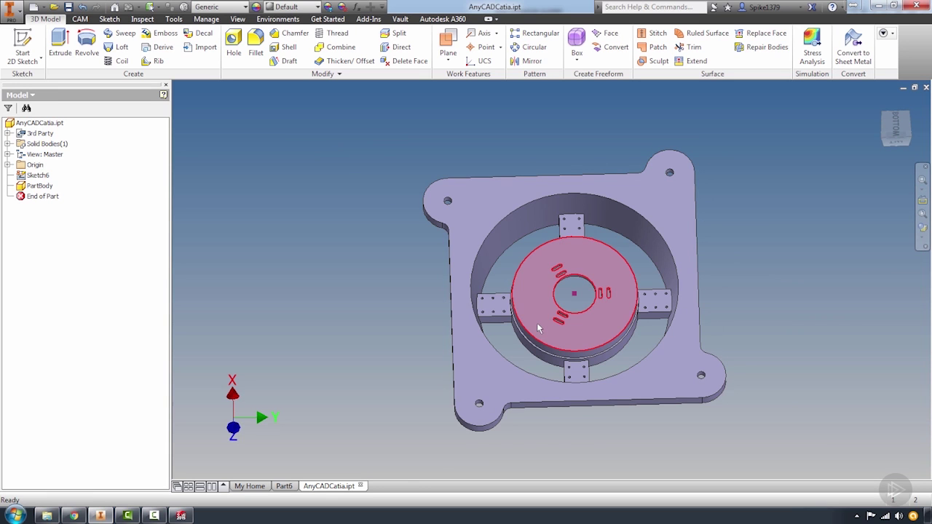
key(F6)
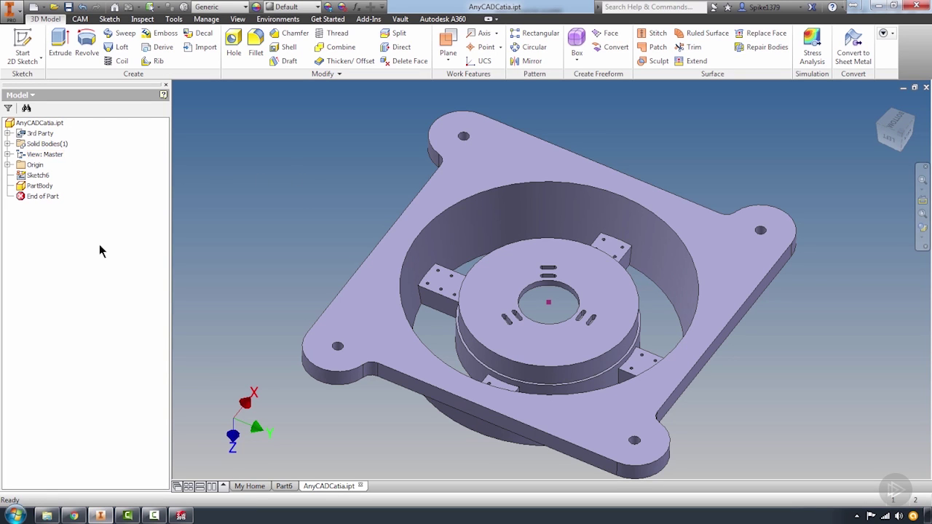
Save AnyCADSW233.SLDPRT in SOLIDWORKS and return to Inventor's Part6, now marked out of date.
click(284, 485)
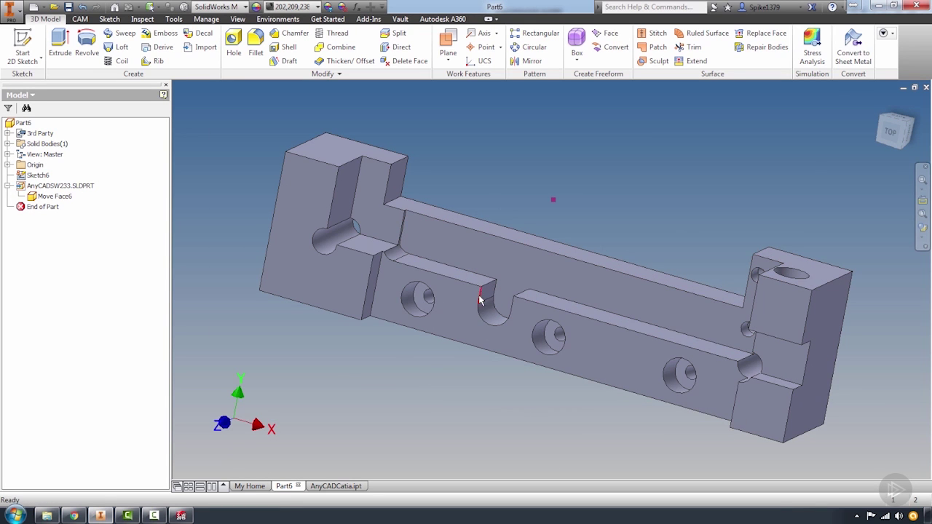
click(180, 514)
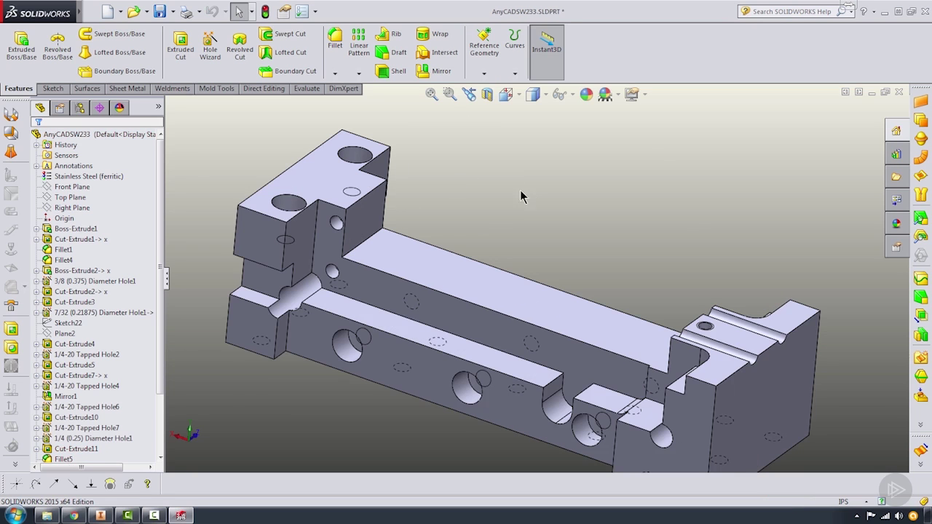
click(160, 11)
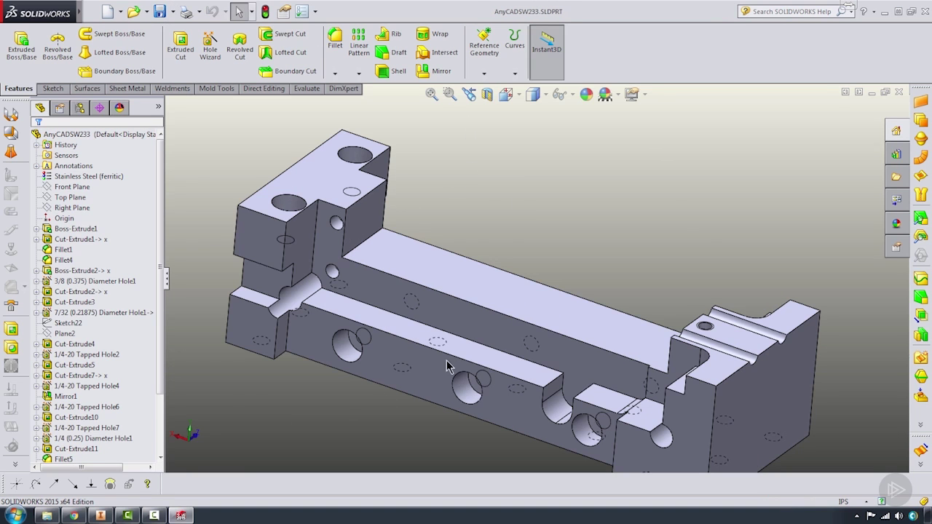
click(101, 515)
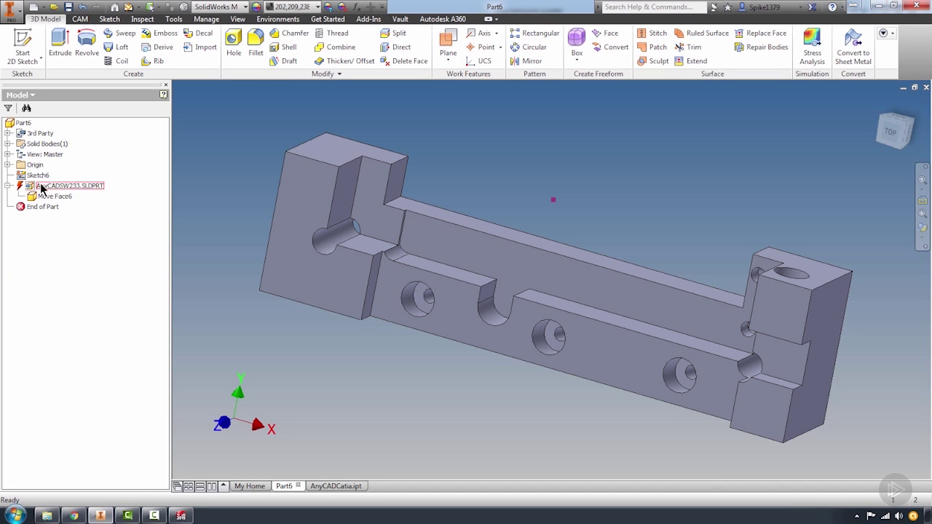
Update the imported AnyCADSW233 part, then orbit to view its restored mirrored features.
click(128, 7)
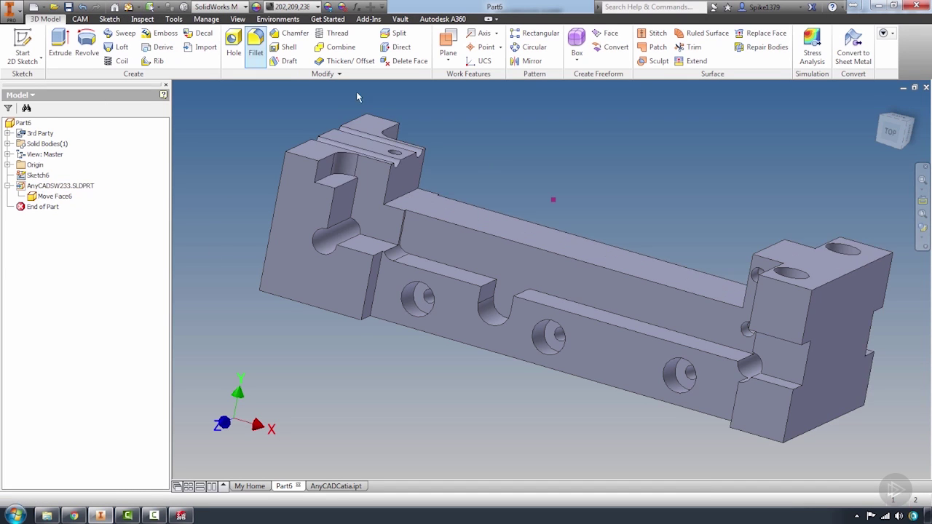
shift+middle_drag(495, 199, 555, 172)
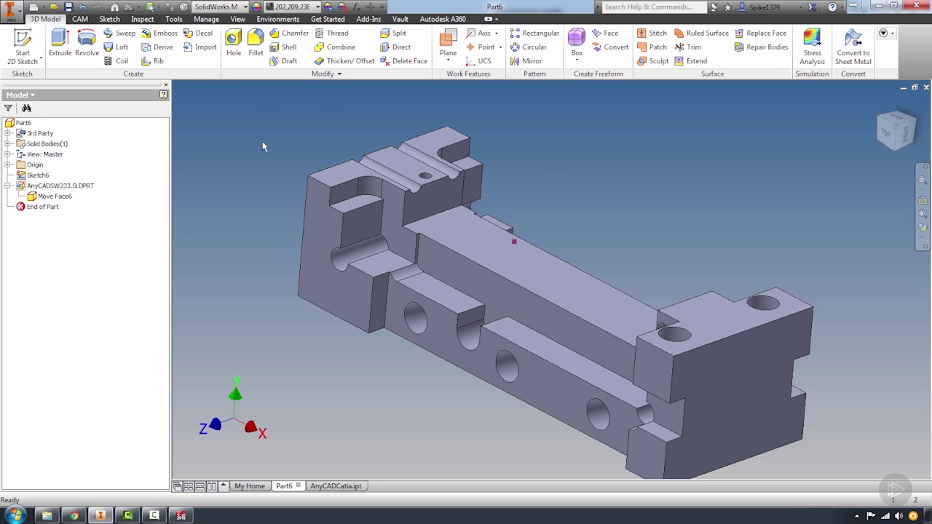
Browse to the NX Assy > horizontal-stirling-motor-7.snapshot.2 > 5555 folder.
click(18, 13)
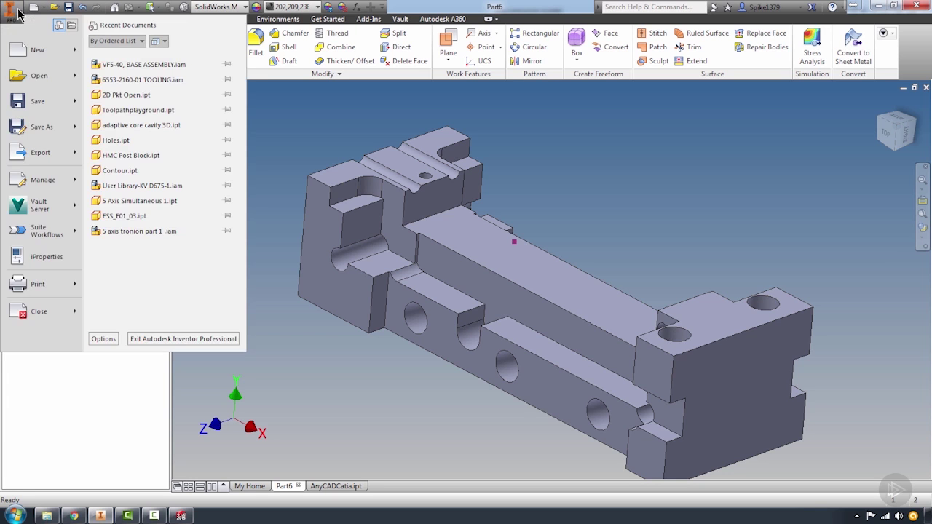
click(38, 75)
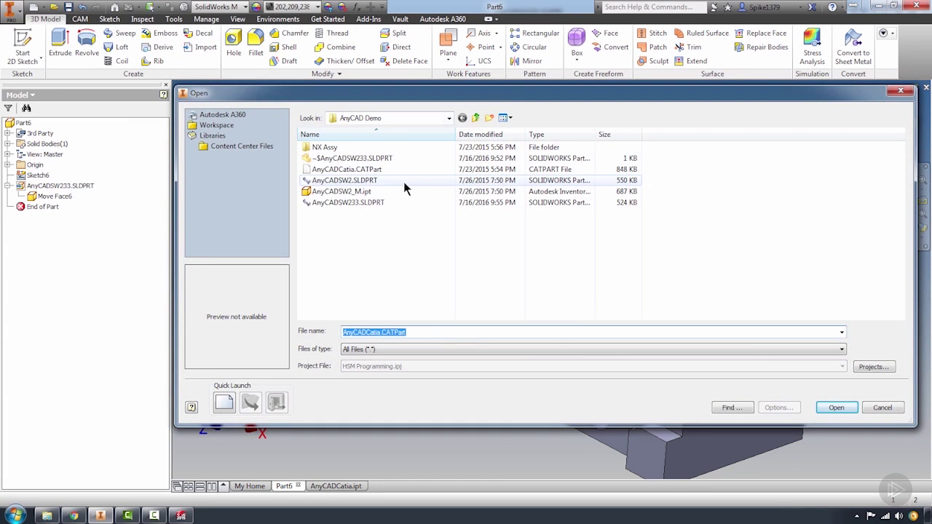
double_click(325, 148)
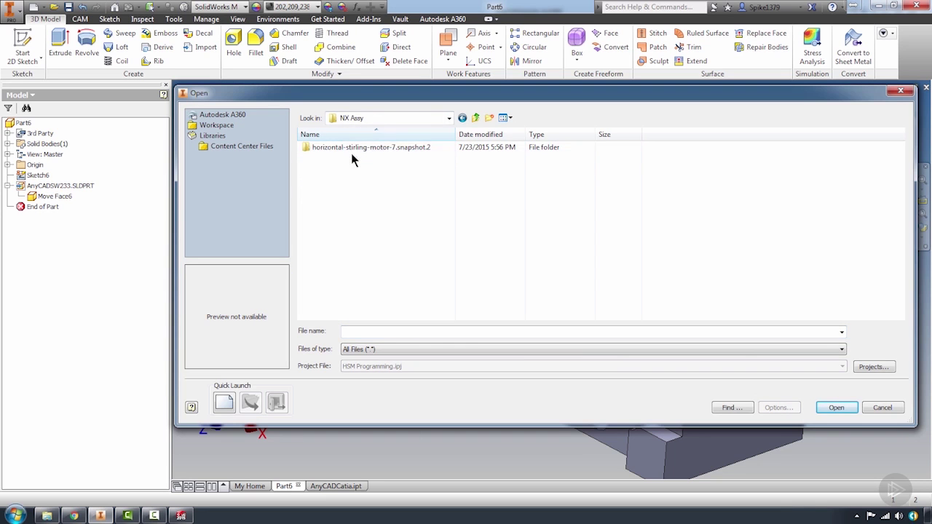
double_click(347, 149)
double_click(334, 150)
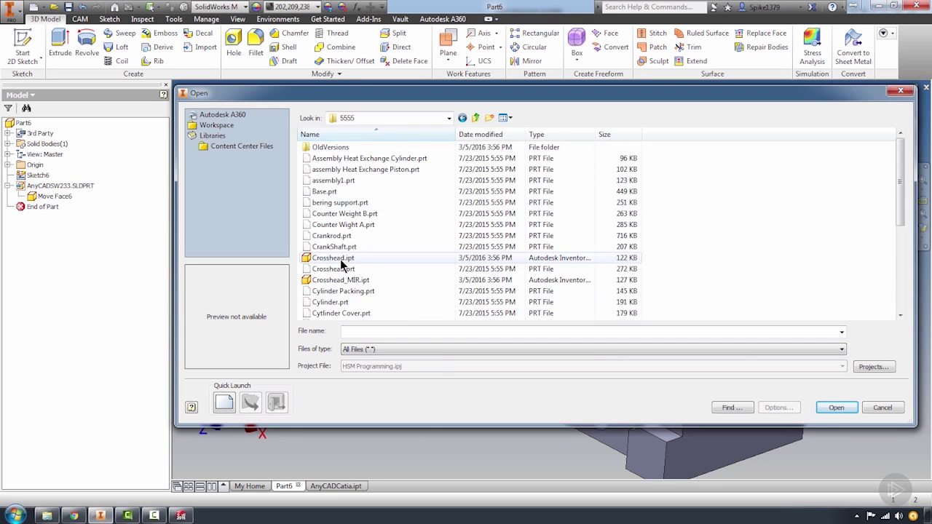
scroll(341, 269, down, 5)
scroll(357, 283, up, 2)
scroll(355, 283, up, 2)
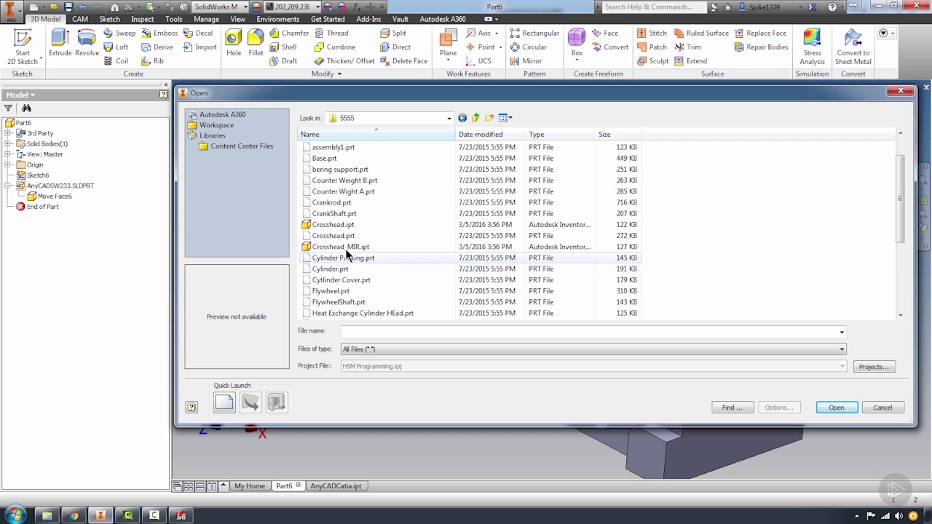
scroll(393, 218, down, 2)
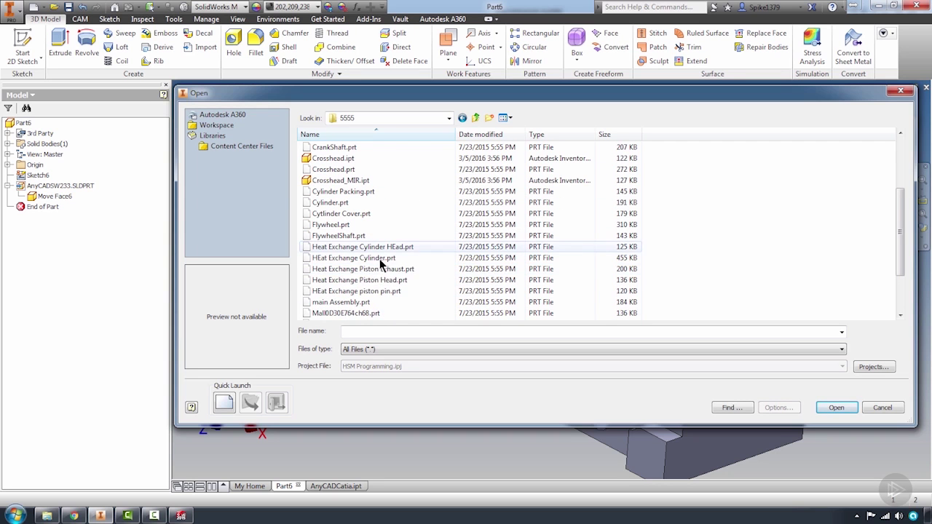
Preview several NX part files, then open main Assembly.prt.
click(333, 258)
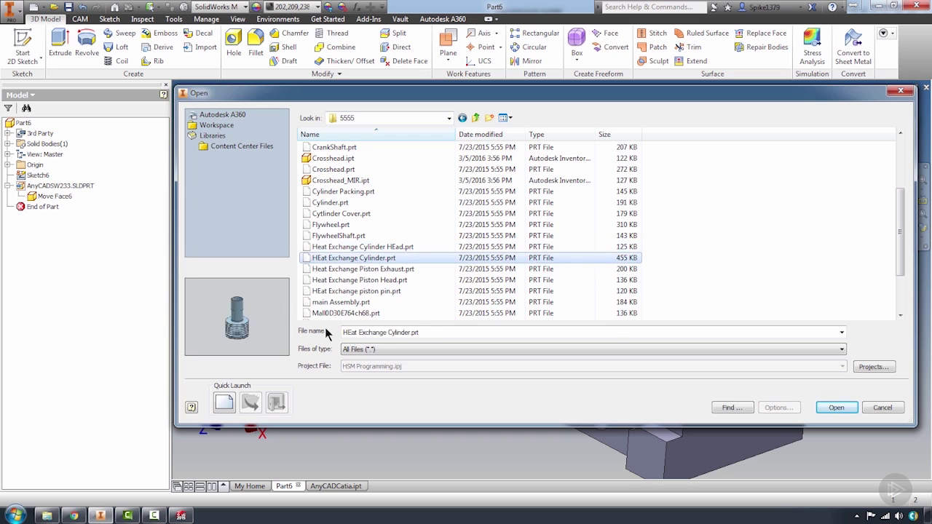
click(361, 269)
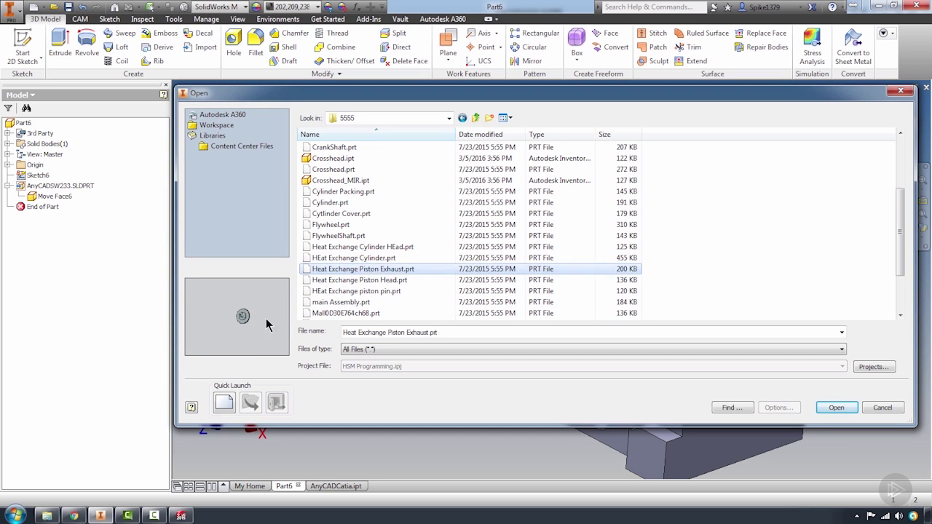
scroll(369, 271, down, 2)
click(331, 267)
click(327, 259)
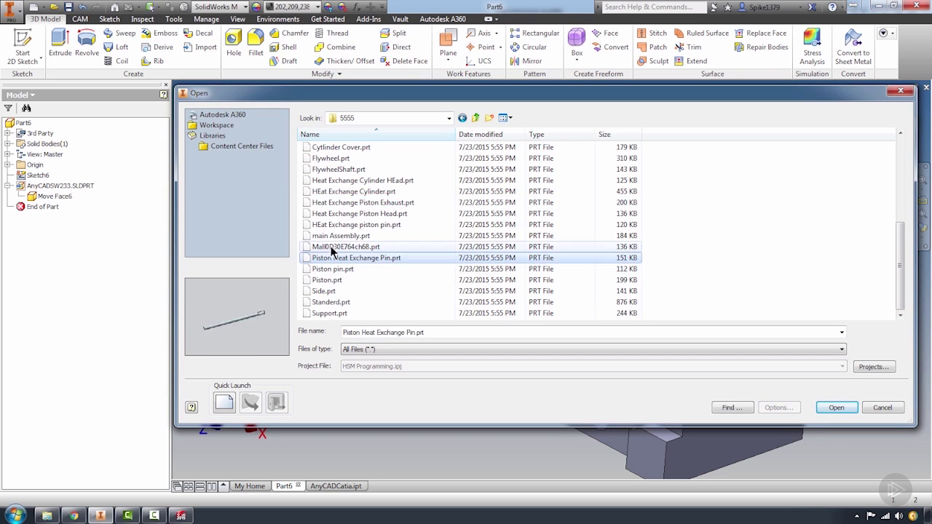
click(331, 236)
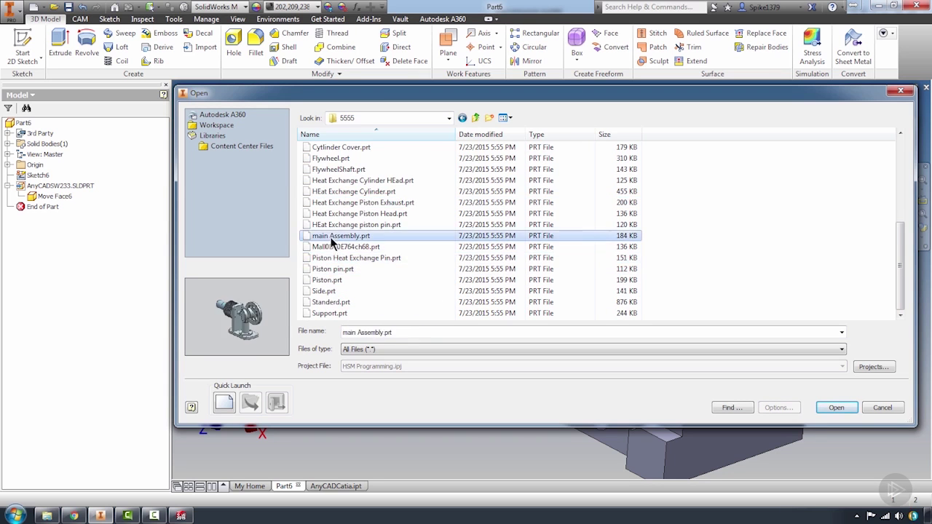
click(836, 409)
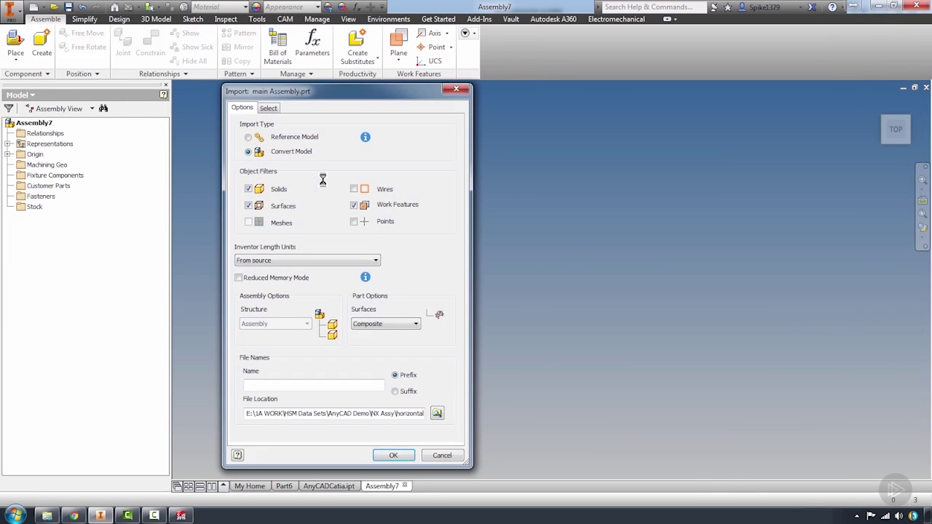
Import as Reference Model, load the component list, and exclude Side, Piston pin, Piston, Flywheel.
click(249, 138)
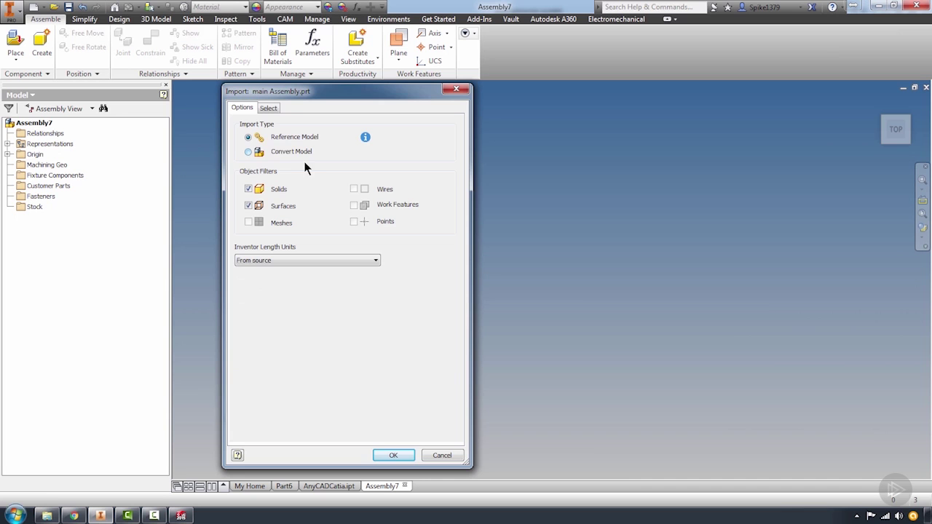
click(268, 108)
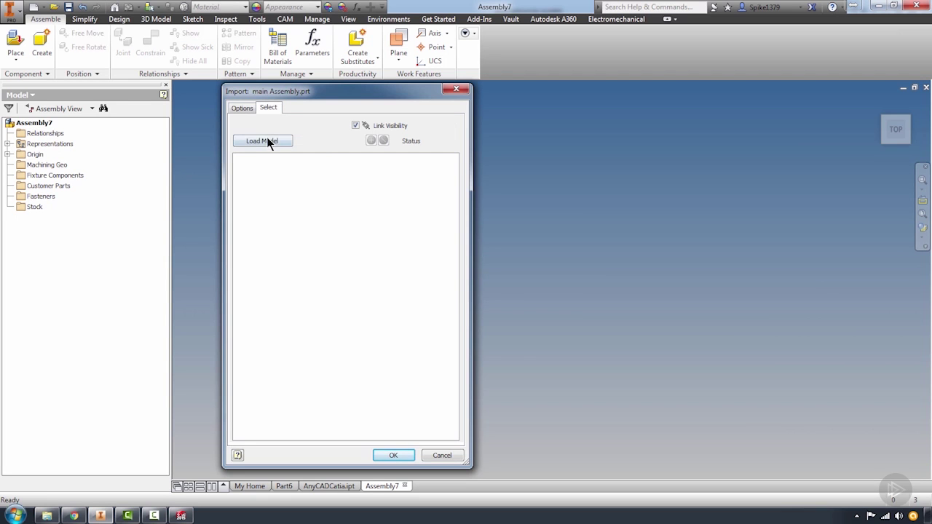
click(263, 141)
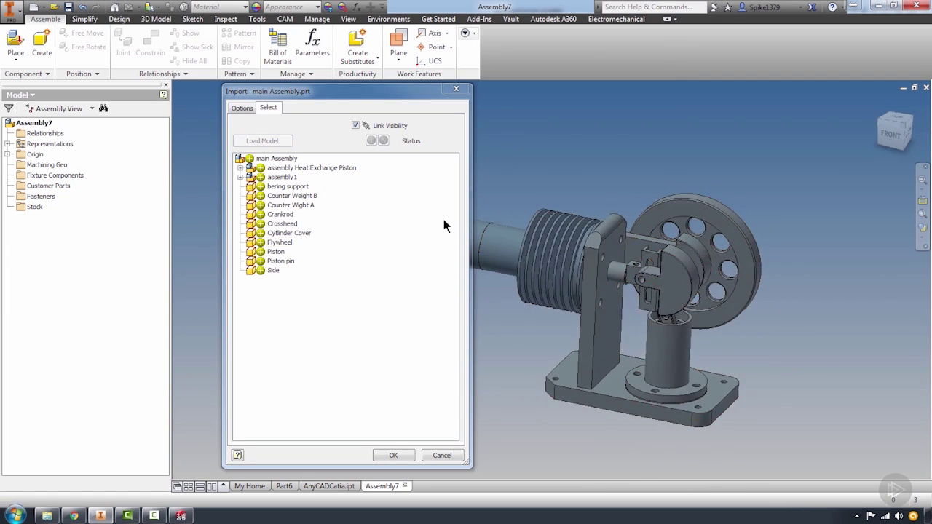
click(260, 271)
click(261, 260)
click(261, 251)
click(261, 242)
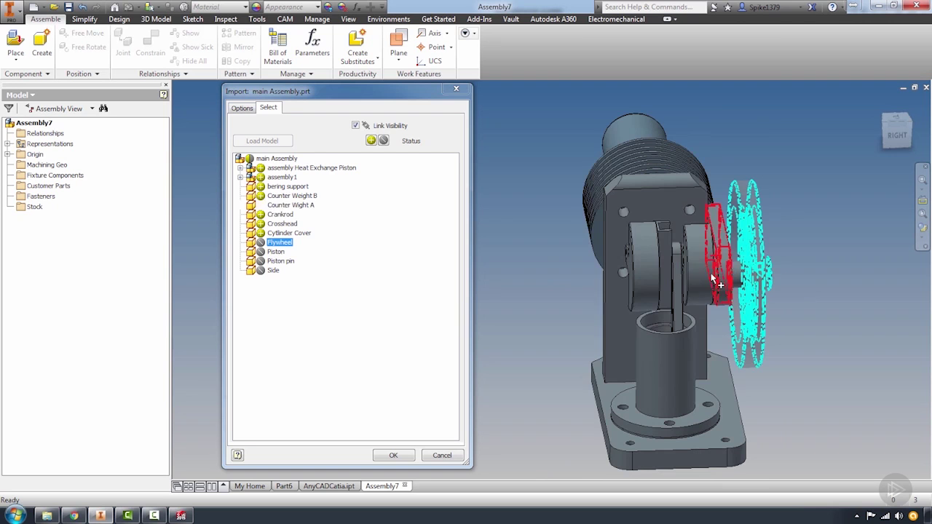
Exclude Cylinder Cover, Crosshead, Crankrod, Counter Weight B and bering support.
right_click(701, 275)
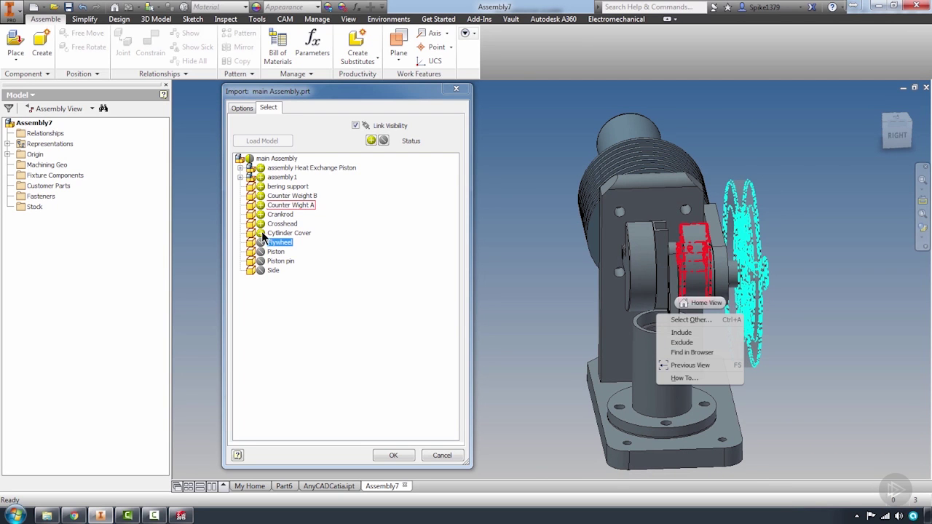
key(F6)
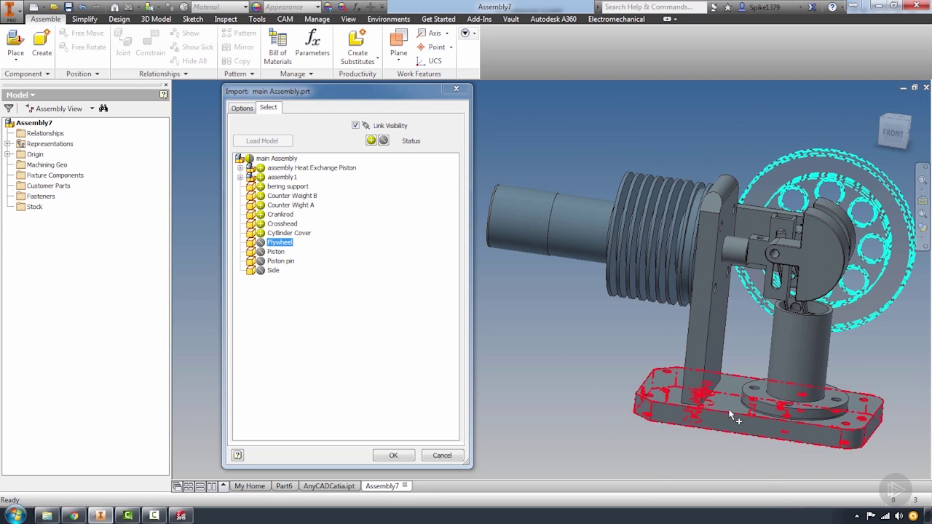
click(260, 232)
click(260, 223)
click(261, 214)
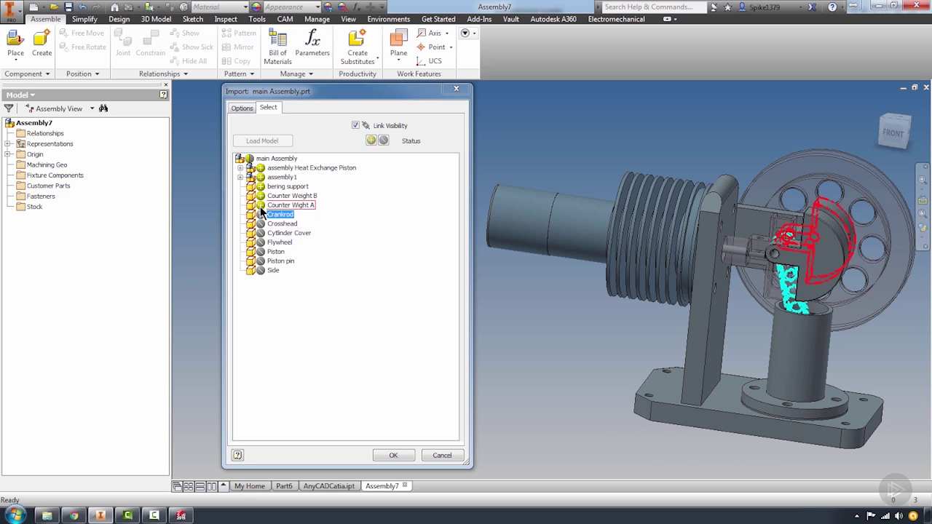
click(259, 196)
click(261, 187)
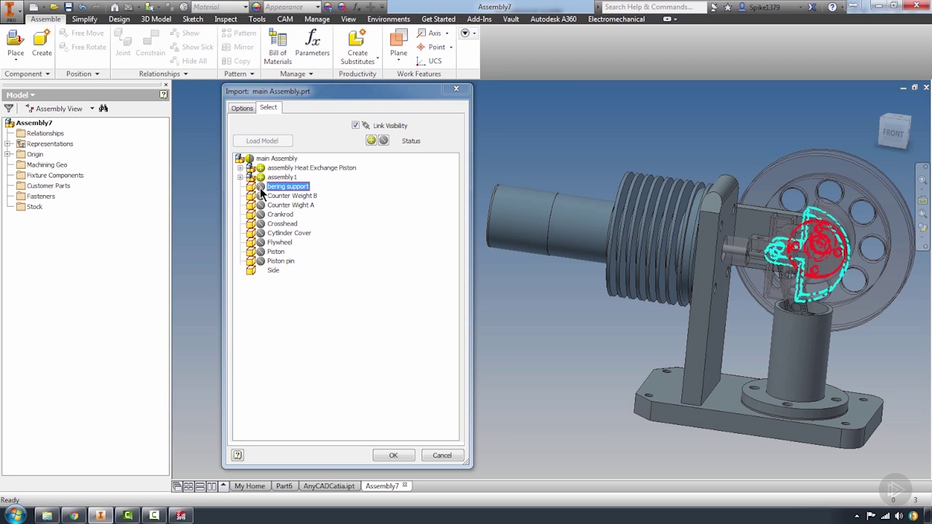
Exclude everything in main Assembly, include only the Base part, and confirm the import.
click(250, 158)
click(260, 167)
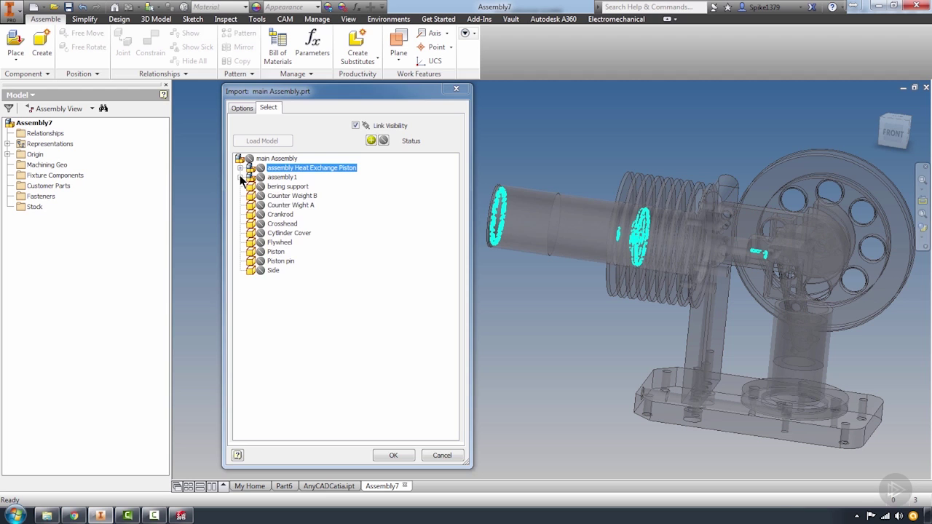
click(241, 177)
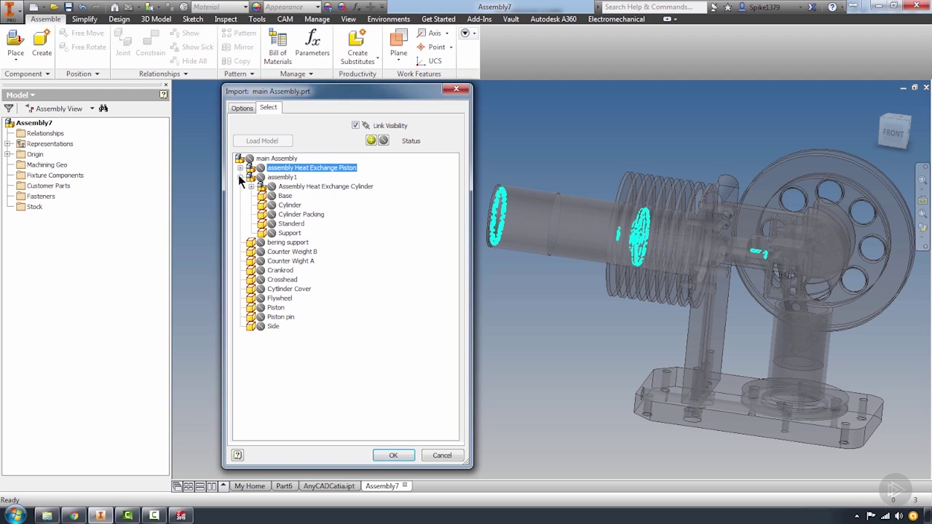
click(271, 196)
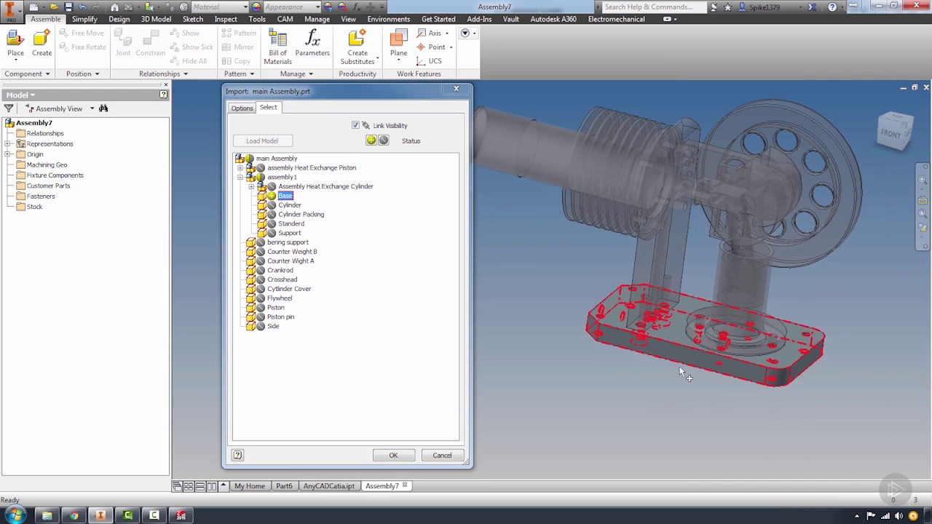
click(388, 455)
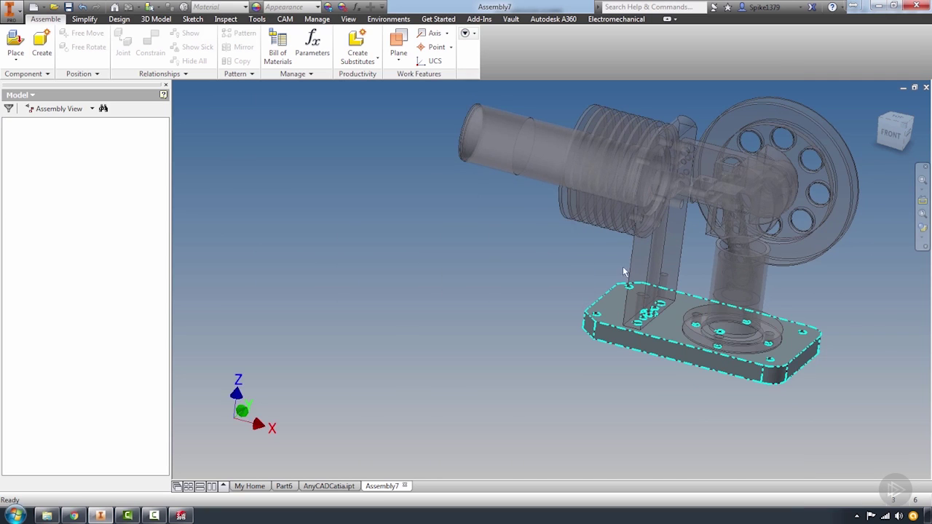
Return to the home view to see the imported Base plate of main Assembly:1.
key(F6)
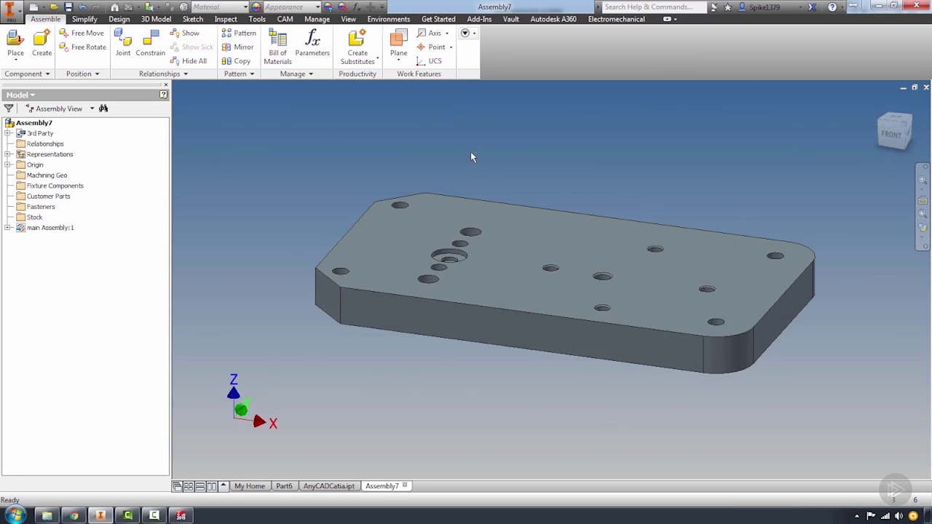